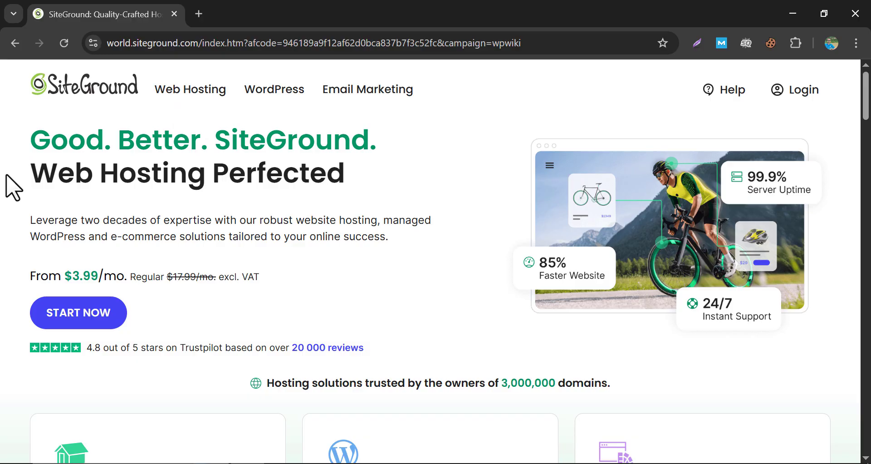
middle_click(9, 167)
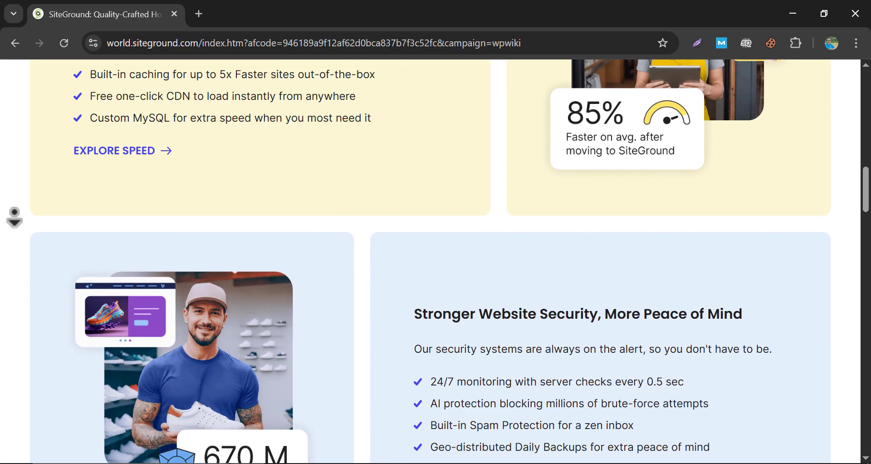
middle_click(14, 214)
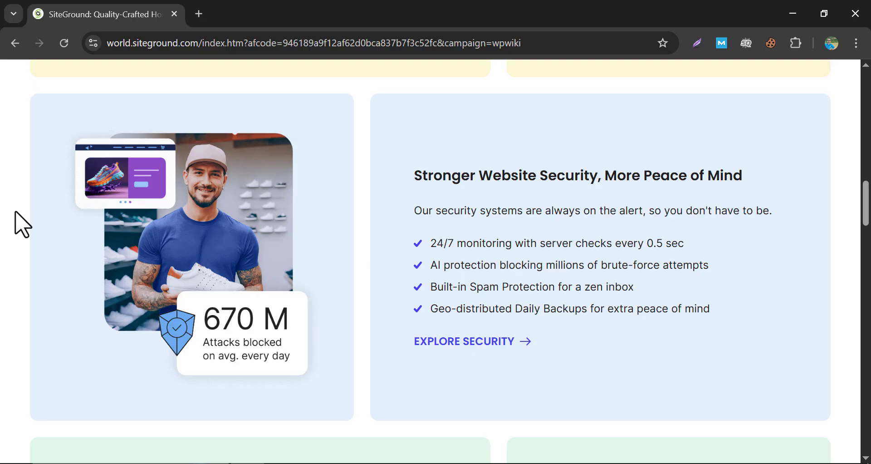
scroll(20, 223, "down", 5)
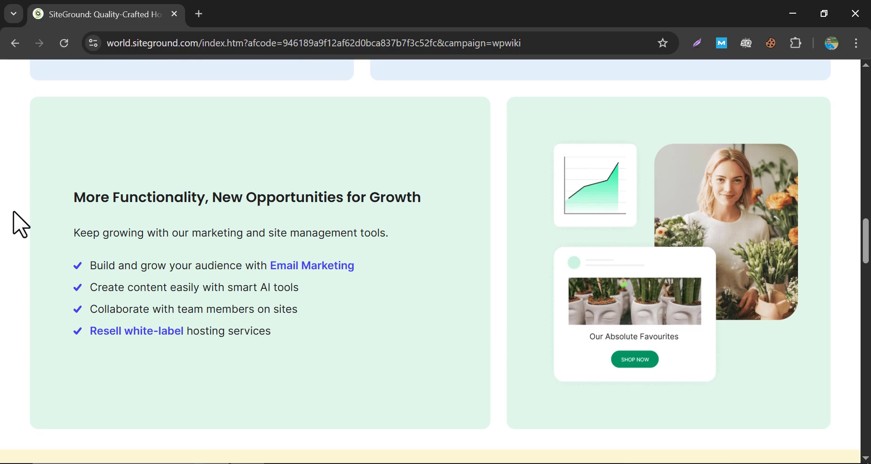
scroll(21, 223, "down", 7)
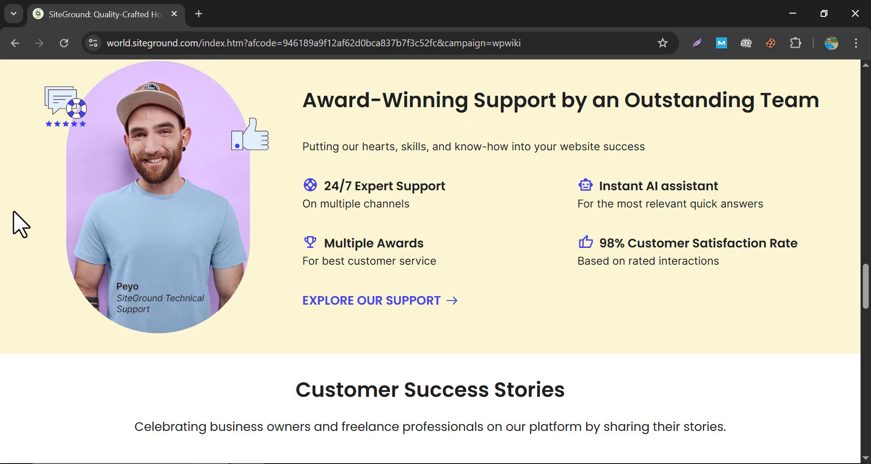
scroll(14, 212, "down", 12)
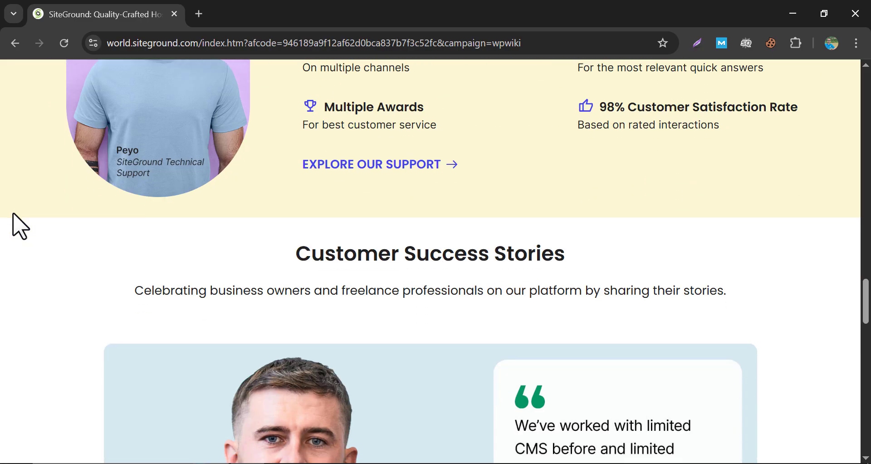
scroll(16, 227, "down", 9)
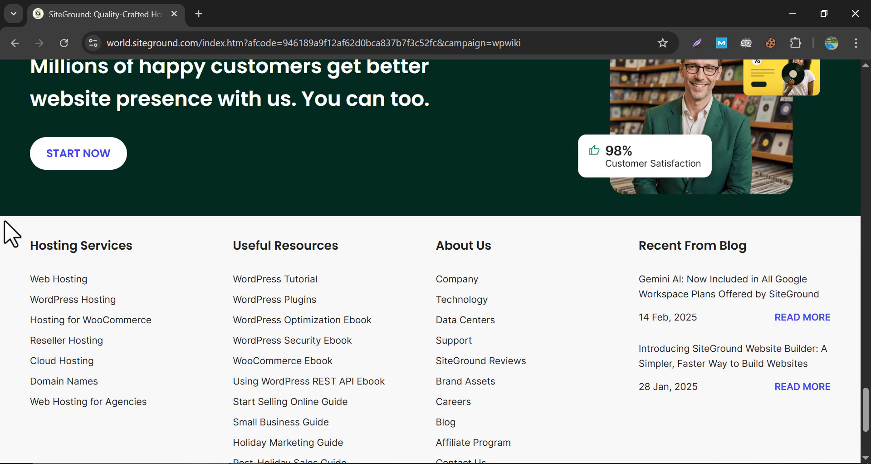
left_click_drag(865, 408, 863, 100)
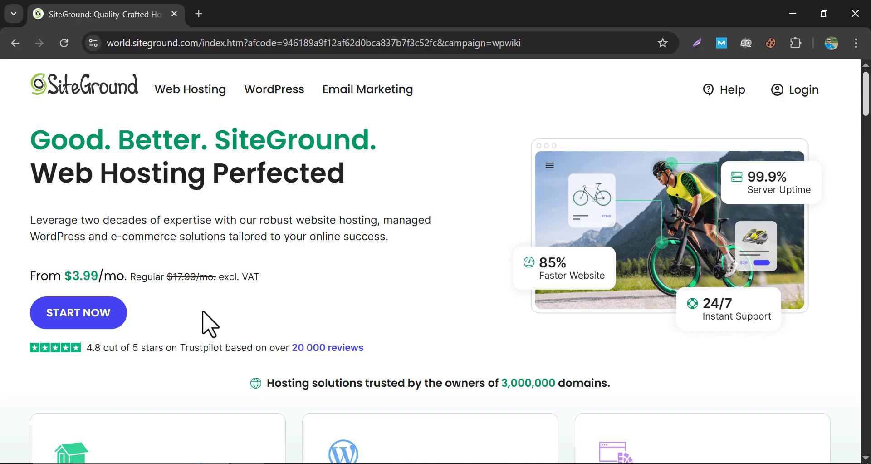
Open the Web Hosting page and bring StartUp ($3.99), GrowBig ($6.69) and GoGeek ($10.69) into view.
mouse_move(194, 91)
left_click(105, 176)
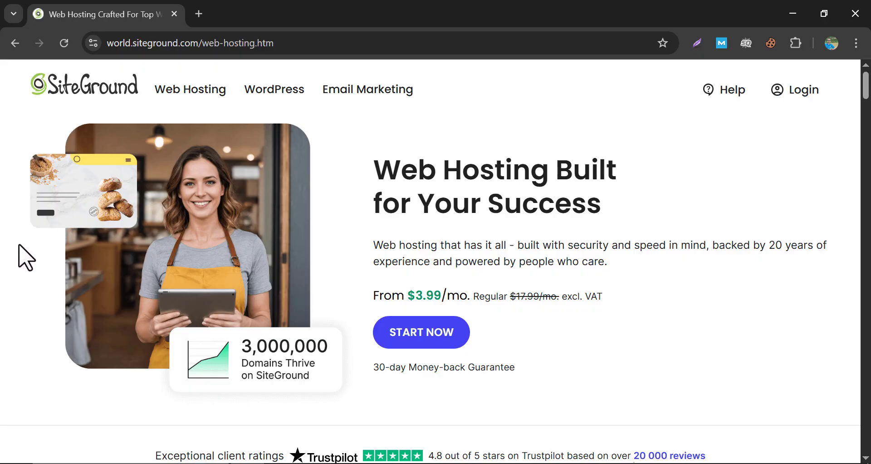
scroll(27, 258, "down", 5)
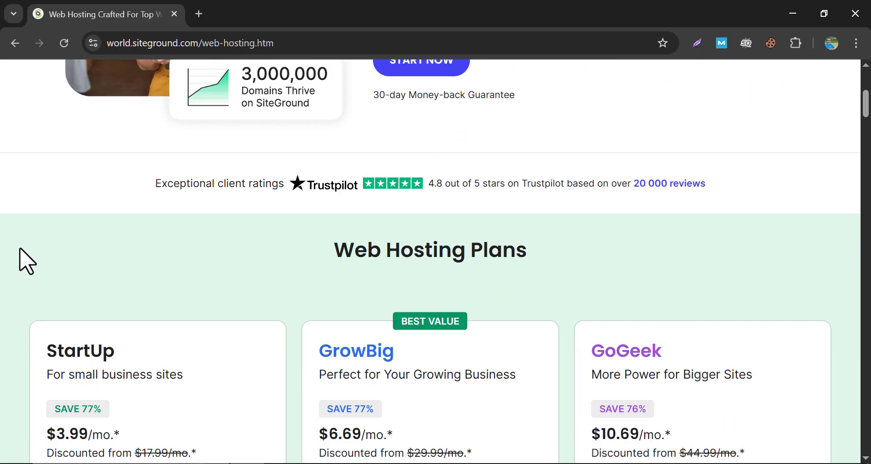
scroll(22, 259, "down", 3)
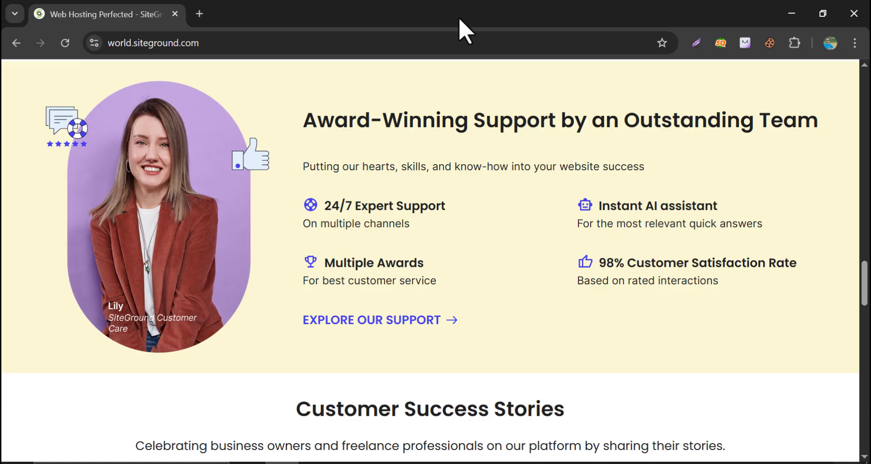
scroll(399, 247, "up", 10)
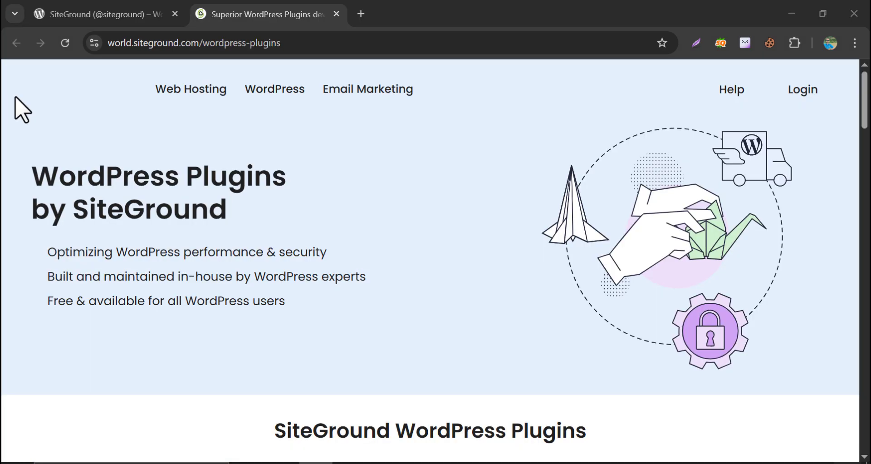
middle_click(15, 93)
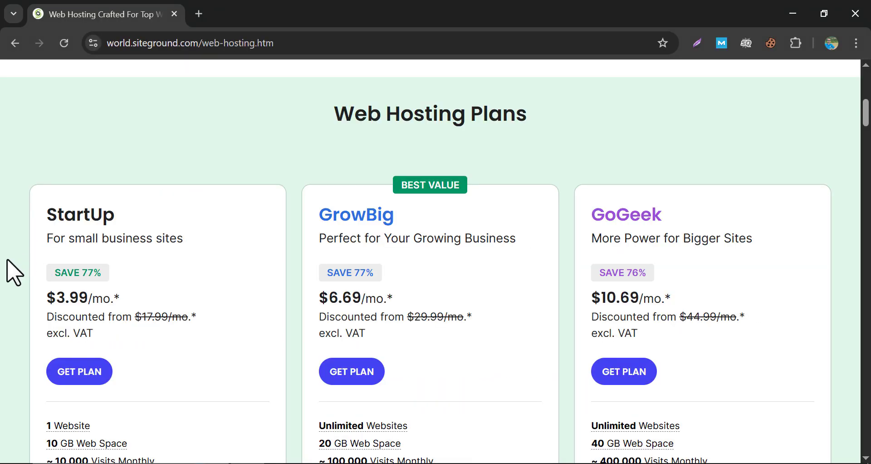
Review the StartUp, GrowBig and GoGeek feature lists and order the GrowBig plan.
scroll(15, 272, "down", 3)
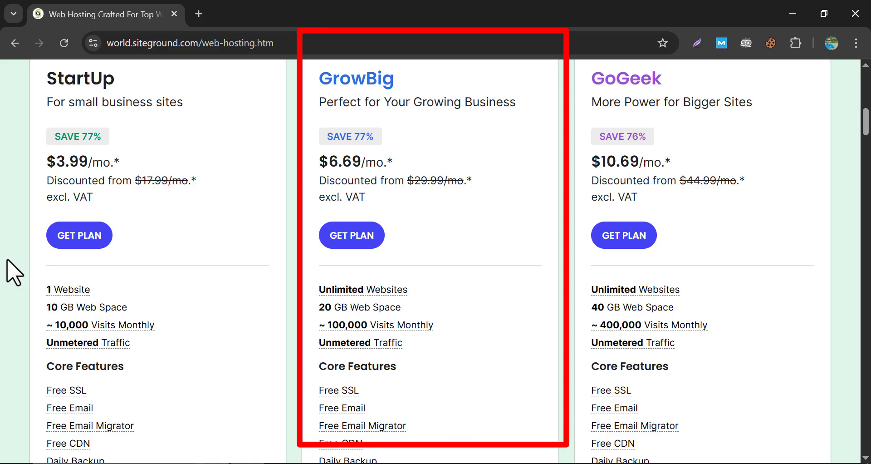
scroll(447, 272, "down", 6)
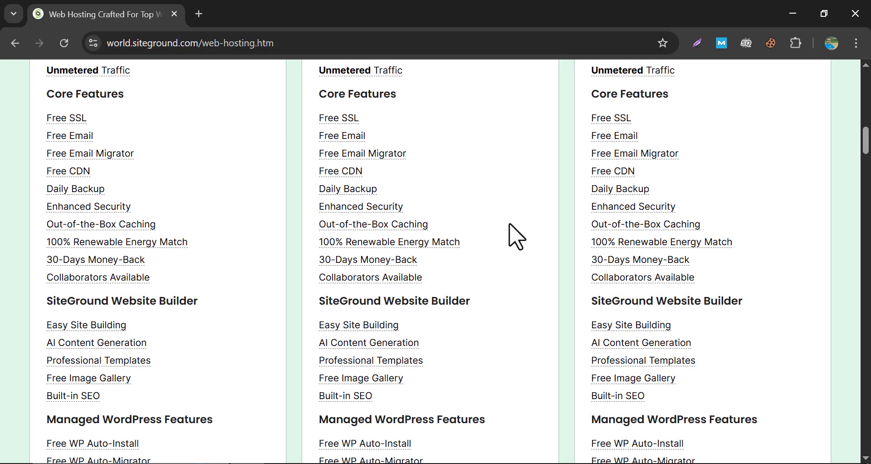
scroll(517, 238, "down", 7)
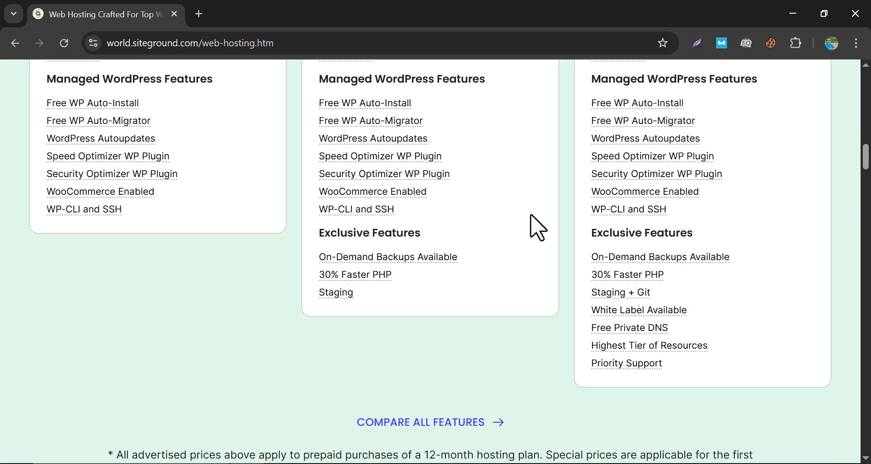
scroll(533, 213, "up", 2)
scroll(540, 225, "up", 12)
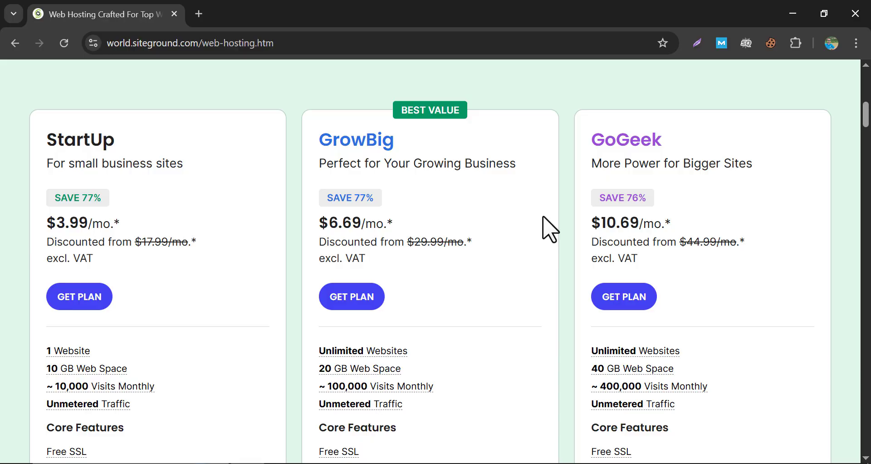
left_click(352, 311)
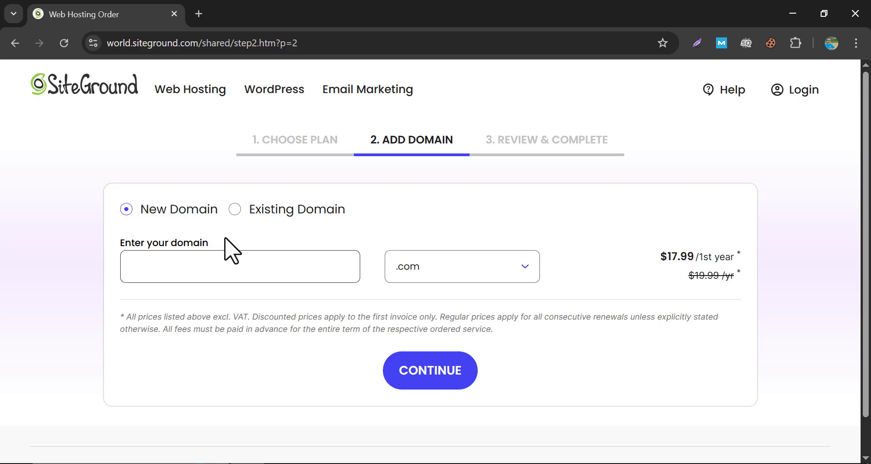
Attach the existing domain dynamicpricingpro.com to the GrowBig order and review the order page.
left_click(235, 211)
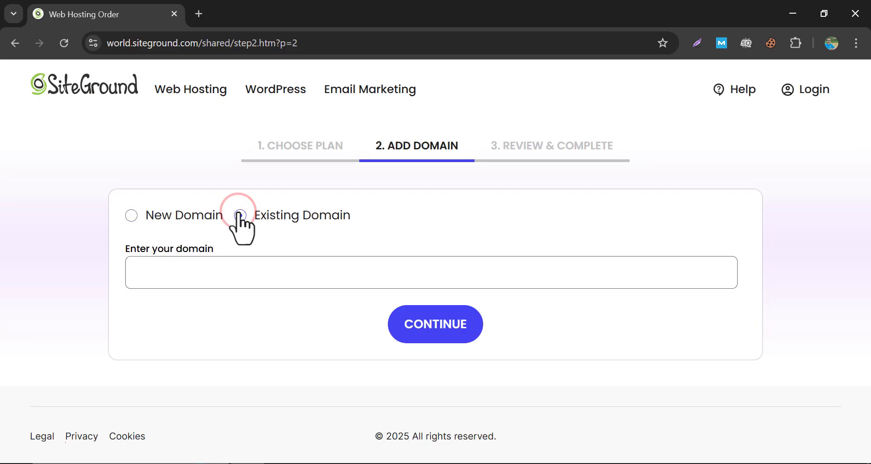
left_click(231, 282)
type("dynamicproc")
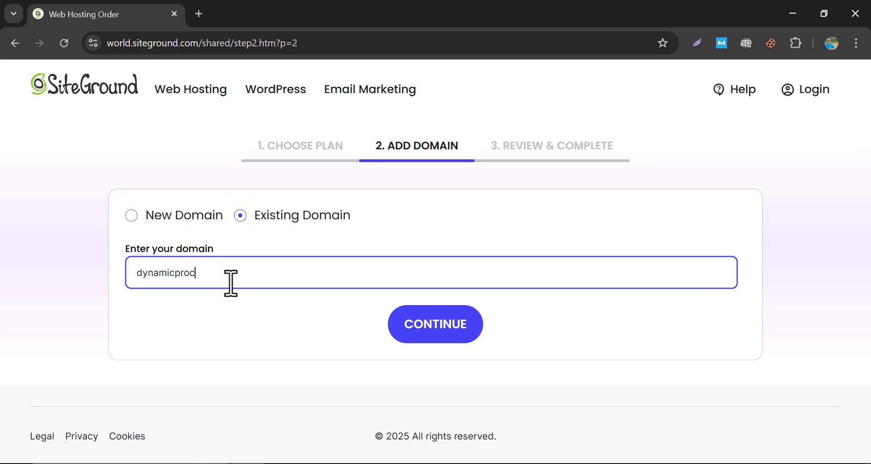
key("BackSpace")
key("BackSpace")
type("icingpro.com")
key("Return")
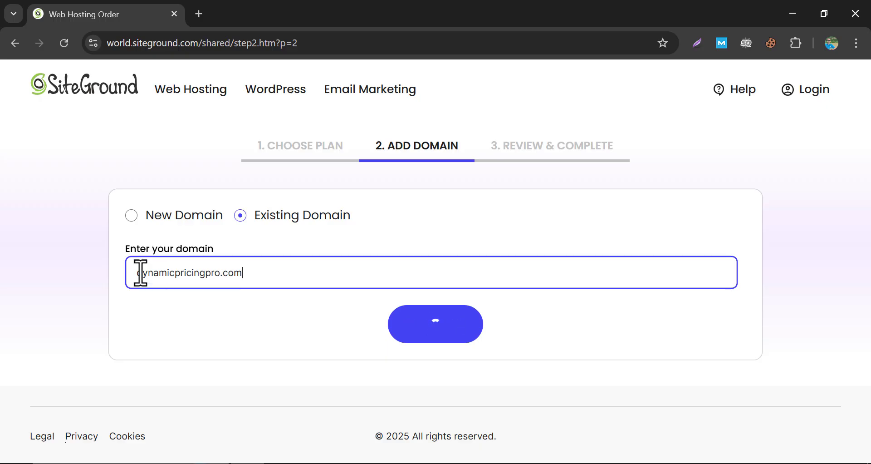
scroll(65, 241, "down", 20)
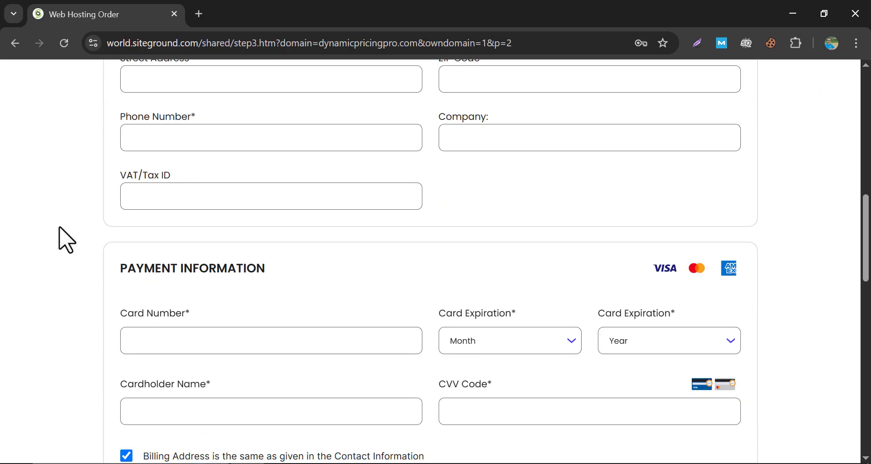
scroll(66, 240, "down", 3)
scroll(66, 241, "up", 7)
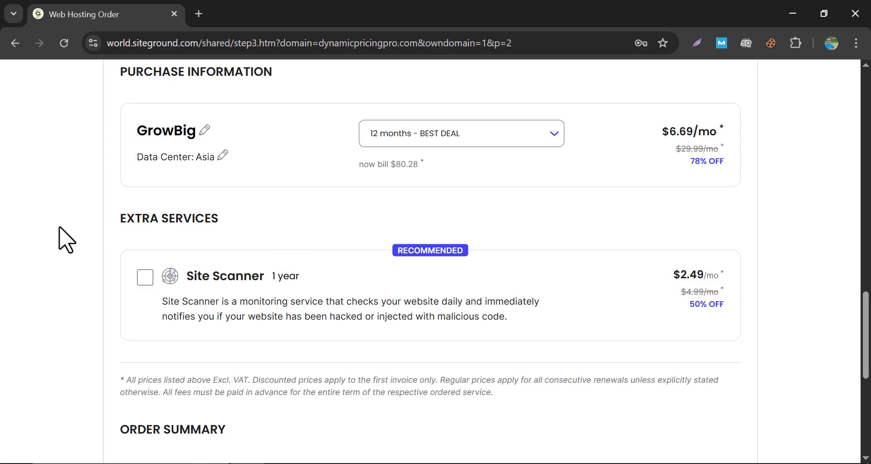
scroll(66, 241, "down", 5)
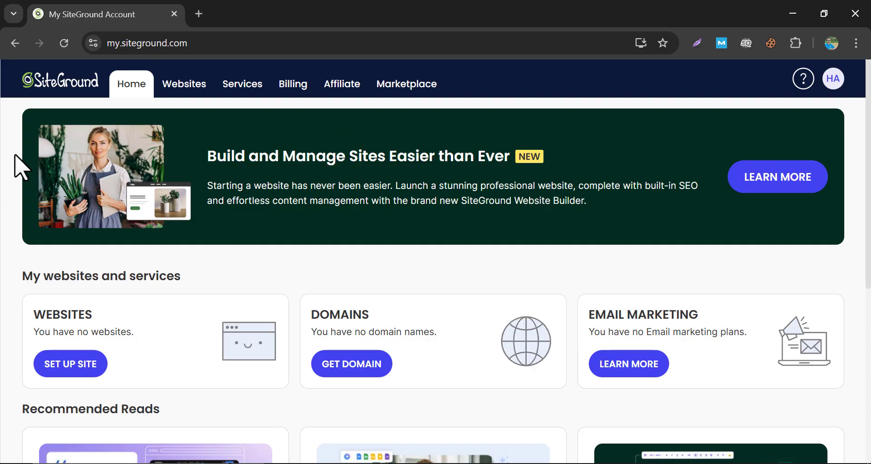
Open the Hosting Plan's settings under Services and start creating a new website.
scroll(14, 155, "down", 3)
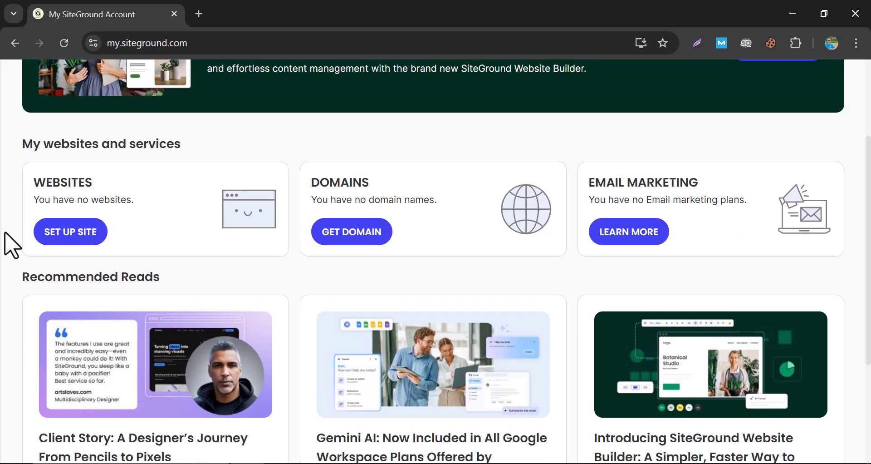
scroll(12, 244, "up", 3)
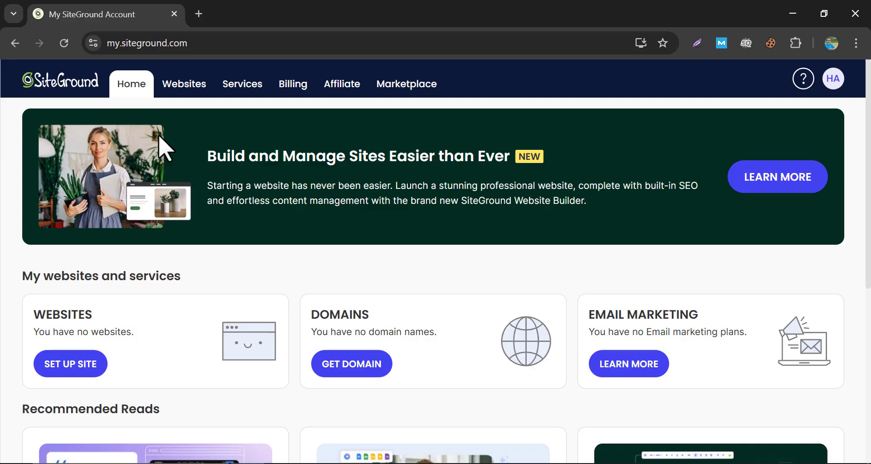
left_click(249, 101)
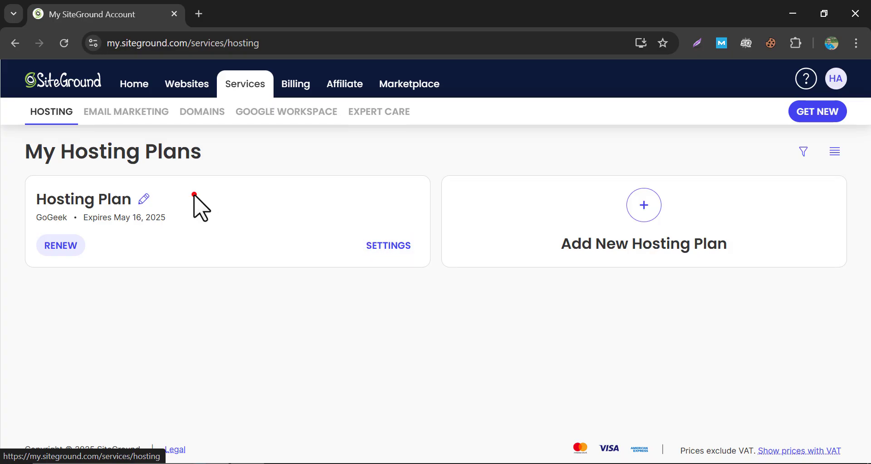
left_click(377, 244)
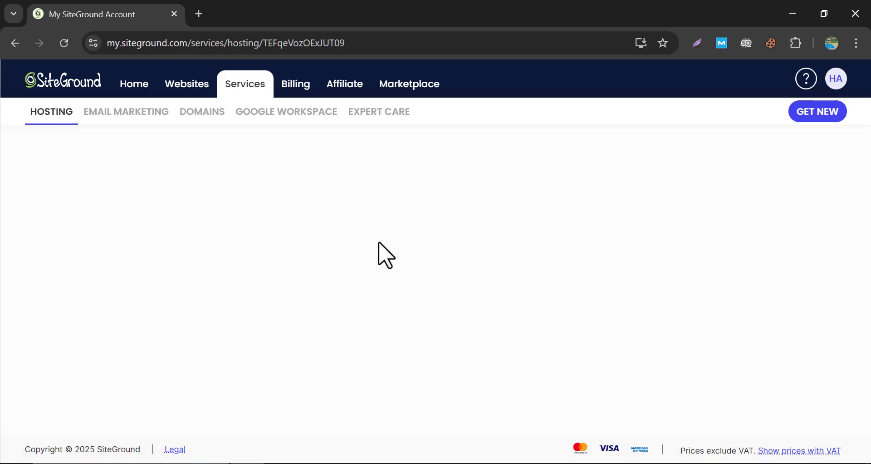
scroll(304, 285, "down", 3)
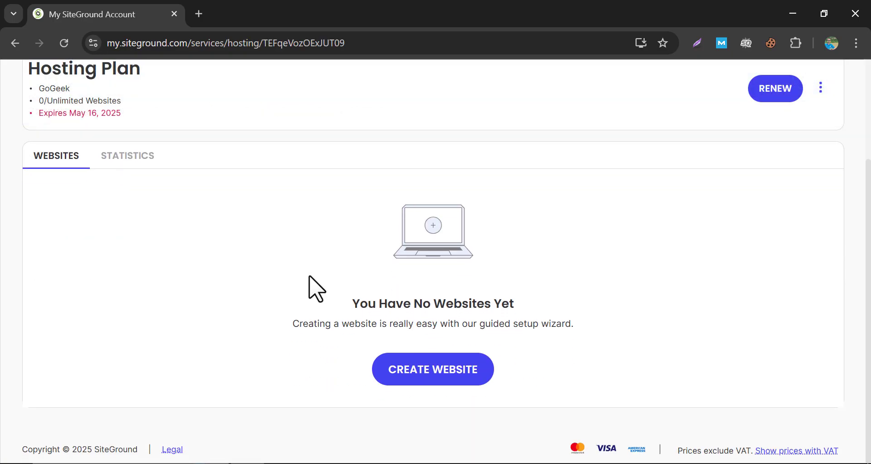
left_click(422, 374)
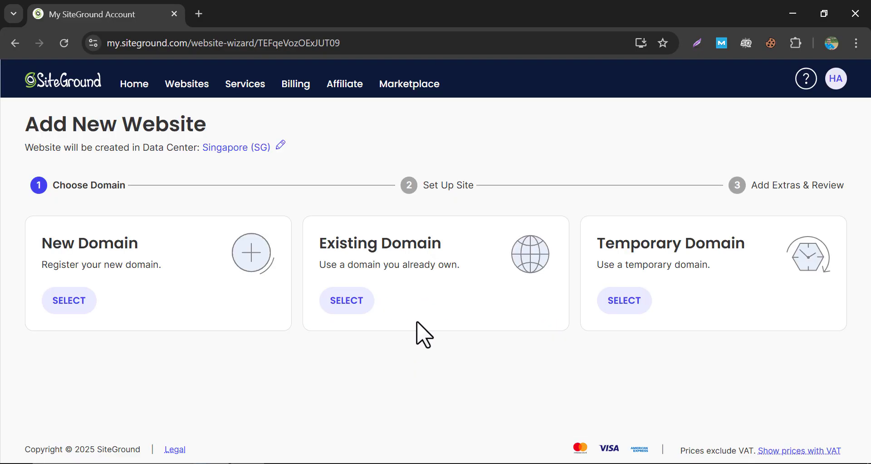
Replace the preset domain with dynamicpricingpro.com, fixing the typo, and continue to Set Up Site.
triple_click(128, 317)
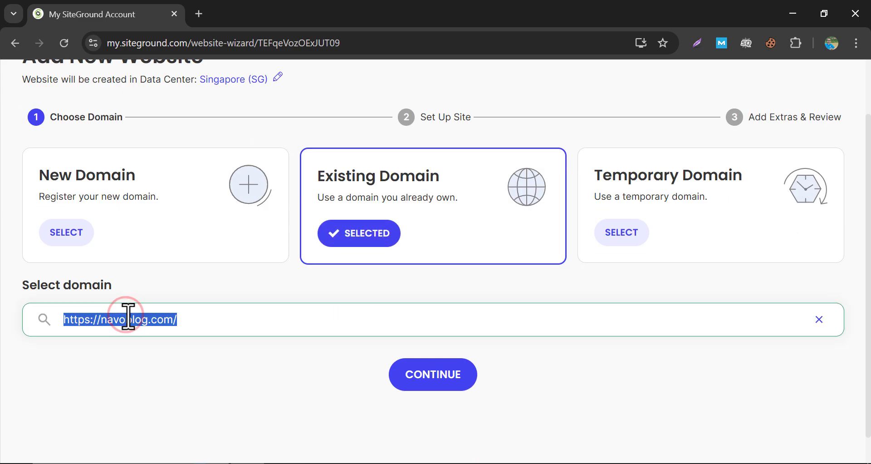
type("dynamicproicing")
key("BackSpace")
left_click(123, 319)
key("BackSpace")
key("End")
type("gp")
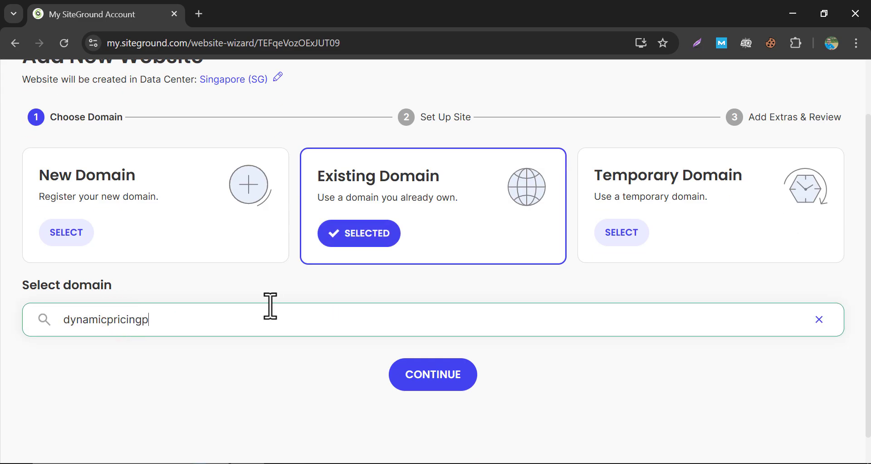
key("Return")
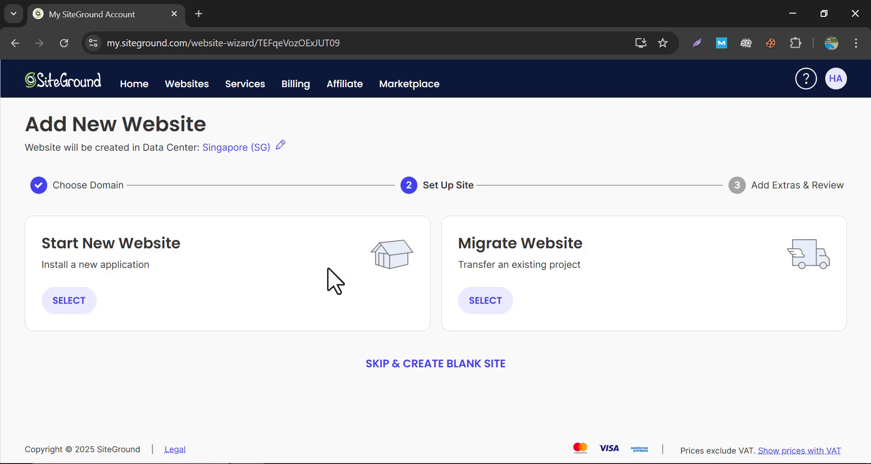
Choose Start New Website with WordPress as the application.
left_click(69, 301)
scroll(202, 284, "down", 5)
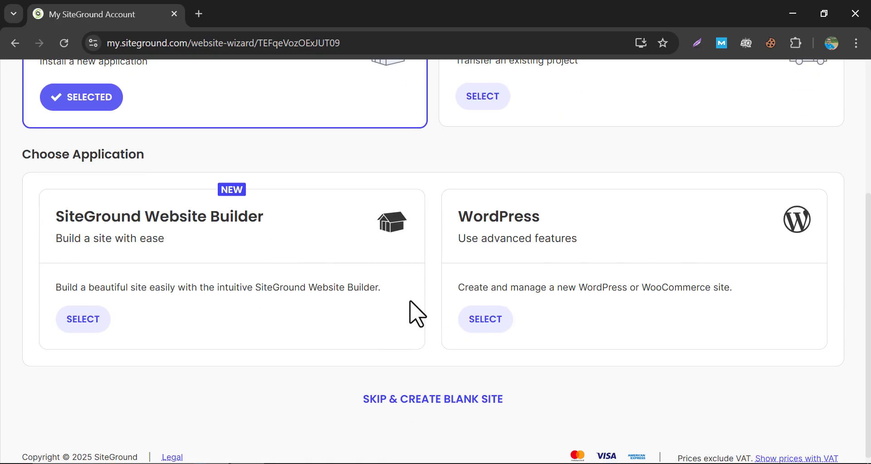
left_click(460, 323)
scroll(481, 324, "down", 3)
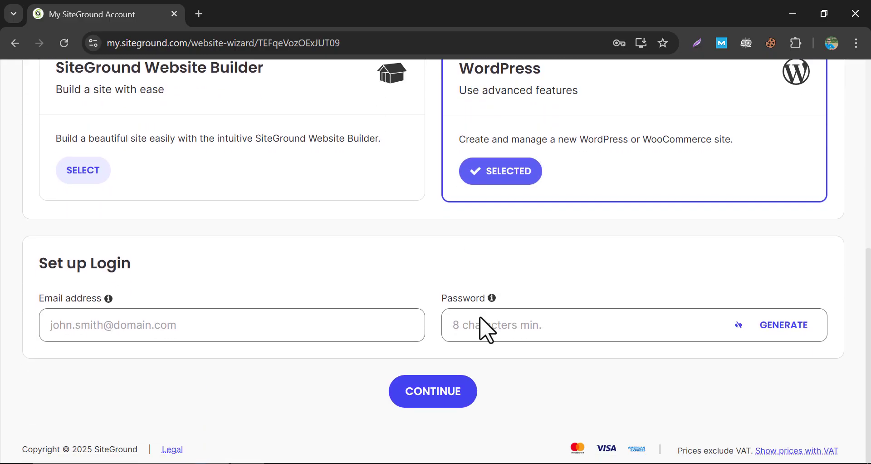
Enter the admin login e-mail and password, then decline the Site Scanner add-on.
left_click(130, 330)
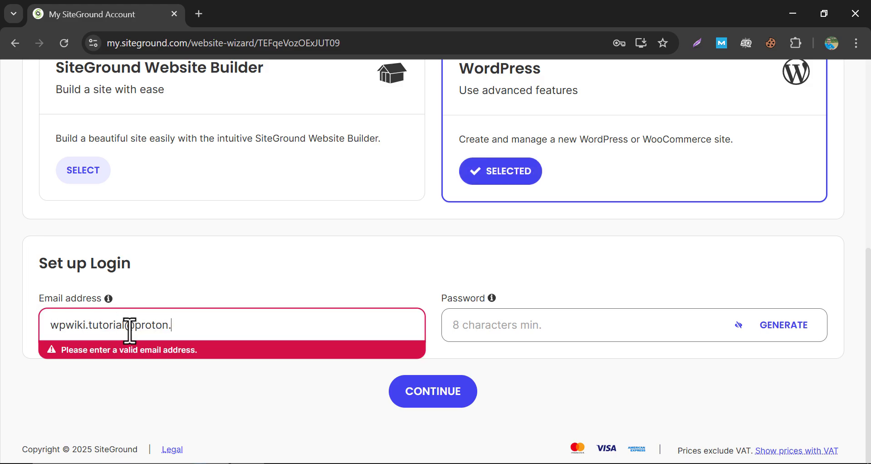
left_click(522, 333)
type("******")
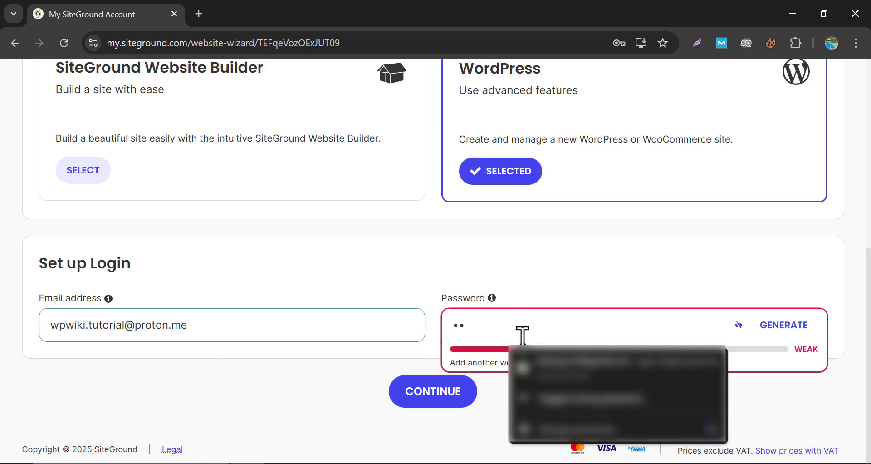
type("*******")
left_click(526, 282)
left_click(538, 330)
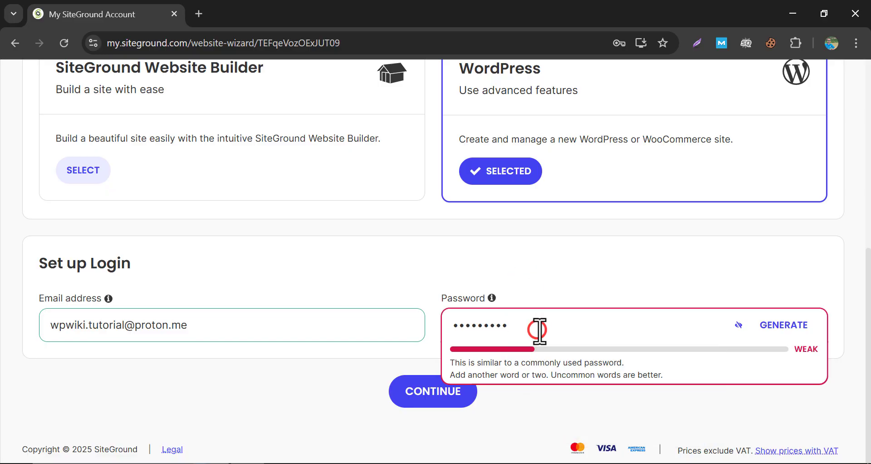
type("*")
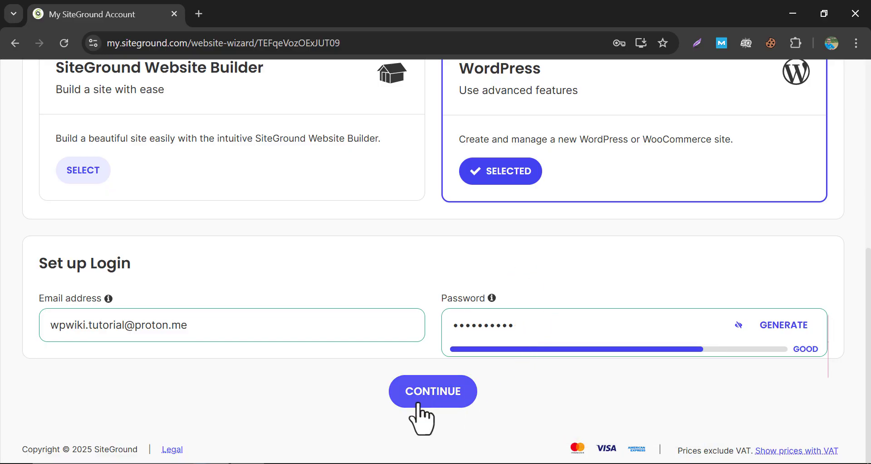
left_click(420, 402)
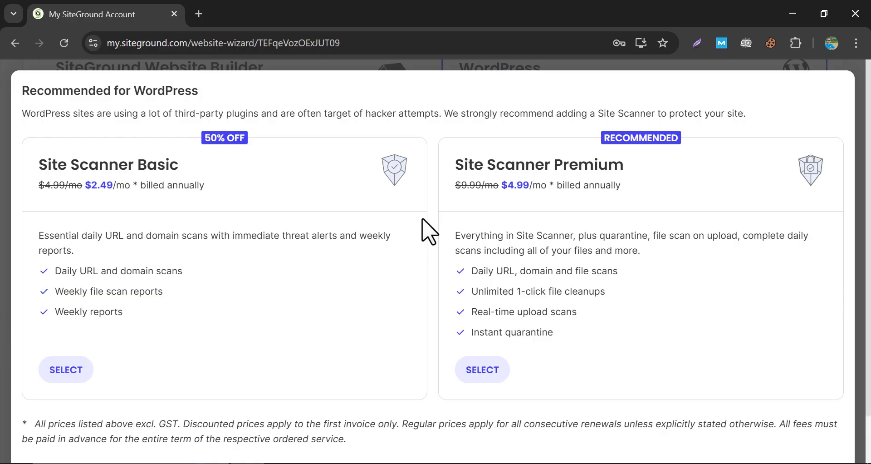
scroll(422, 229, "down", 1)
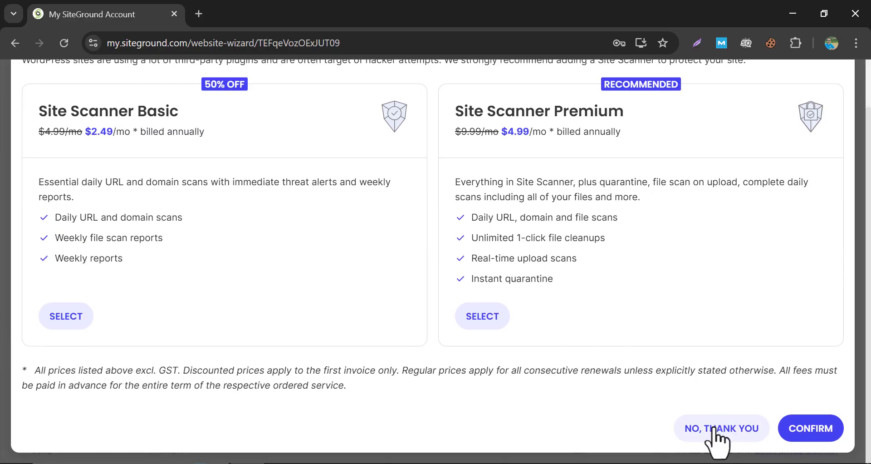
left_click(715, 428)
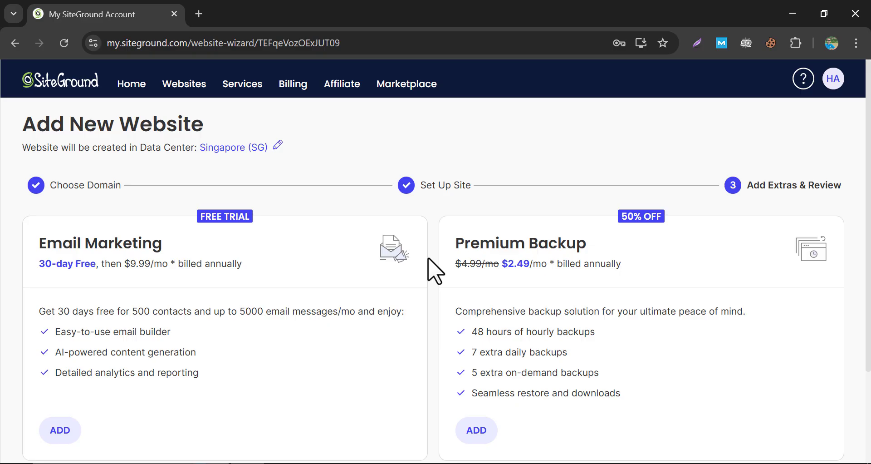
Finish the Add Extras & Review step without extras to create the dynamicpricingpro.com site.
scroll(434, 272, "down", 3)
left_click(434, 390)
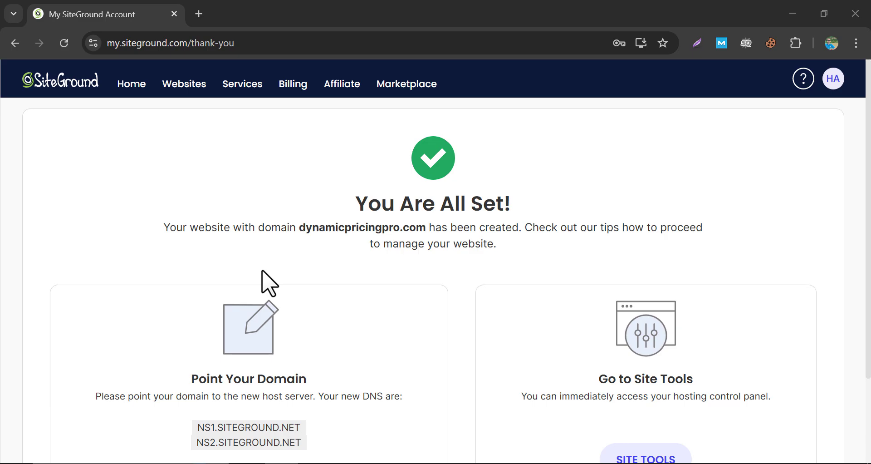
left_click(134, 141)
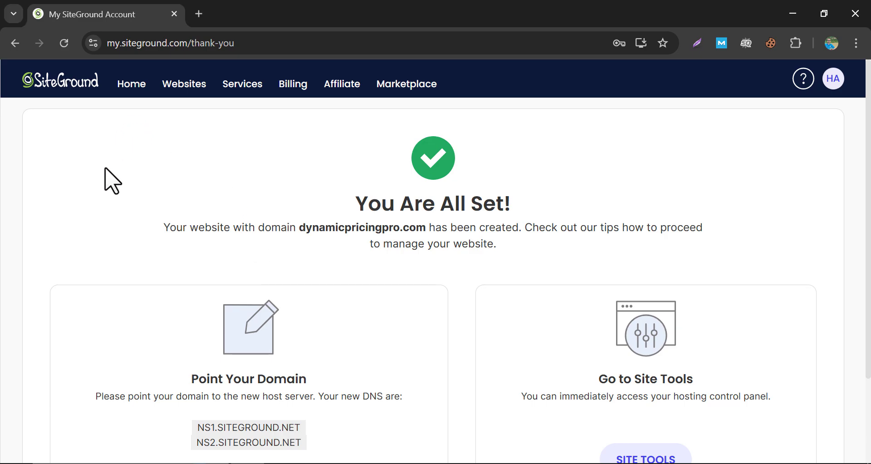
scroll(114, 186, "down", 2)
scroll(118, 187, "down", 1)
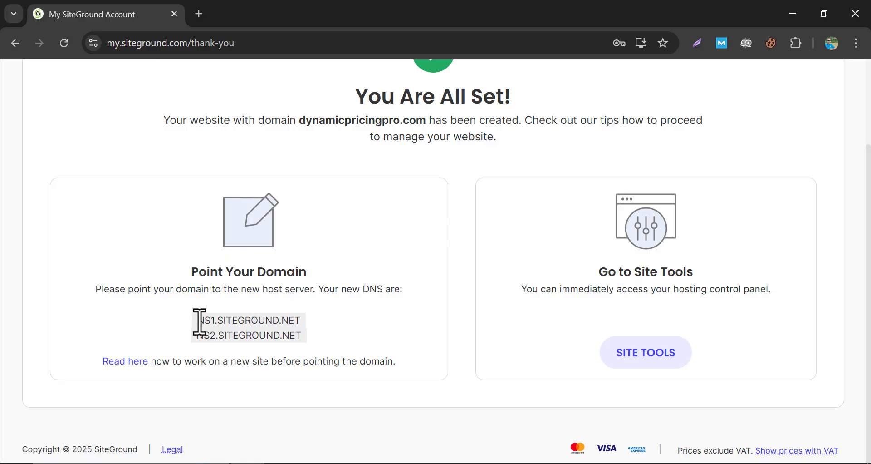
Copy ns1.siteground.net from SiteGround into DreamHost's first custom nameserver field.
left_click_drag(199, 321, 305, 330)
right_click(250, 317)
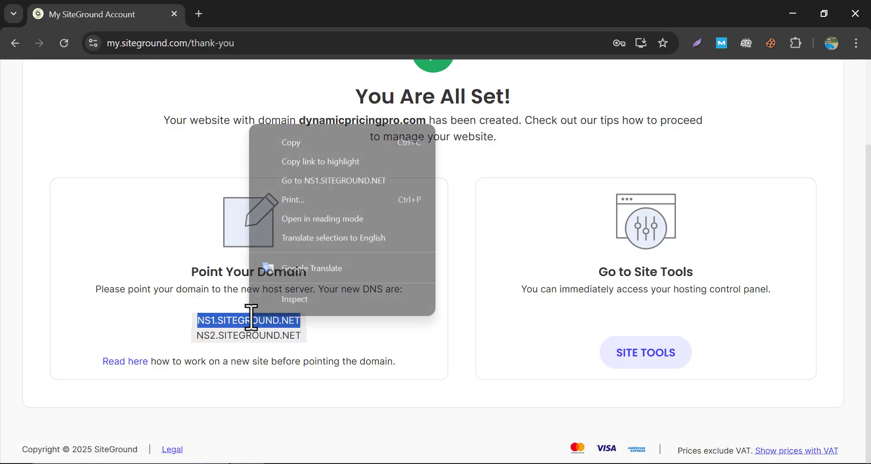
left_click(315, 141)
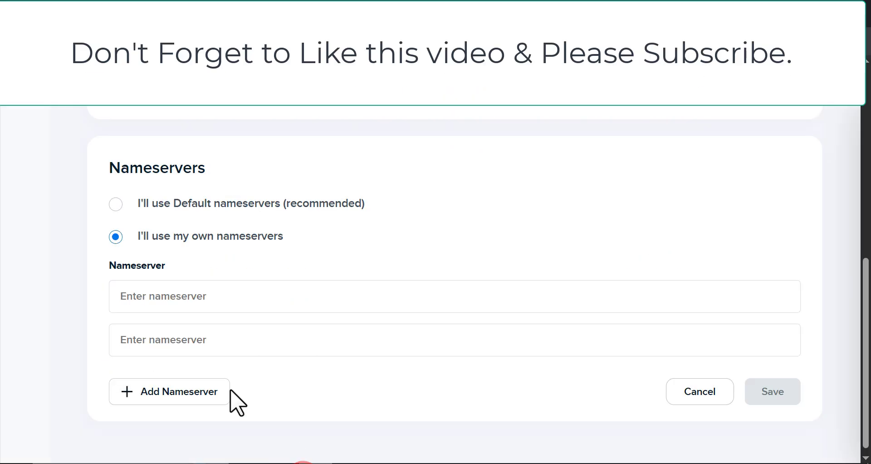
right_click(158, 300)
left_click(207, 155)
Copy ns2.siteground.net into the second nameserver field and save DreamHost's nameservers.
left_click_drag(198, 335, 305, 331)
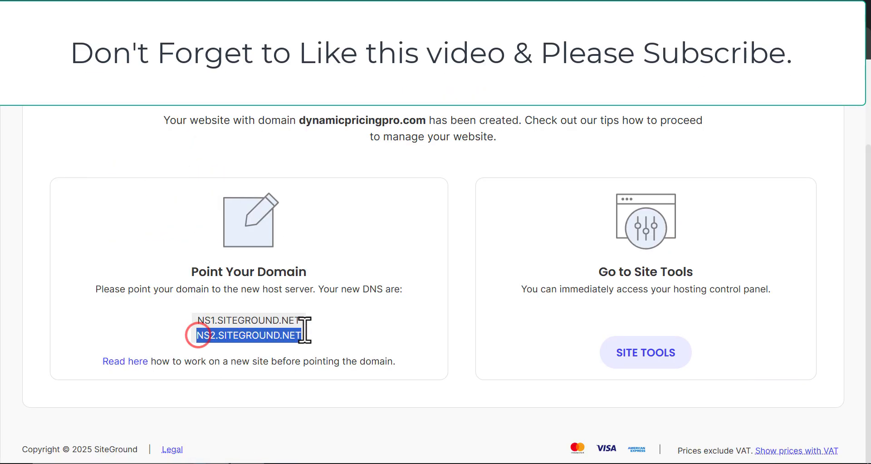
right_click(305, 330)
left_click(342, 164)
right_click(195, 335)
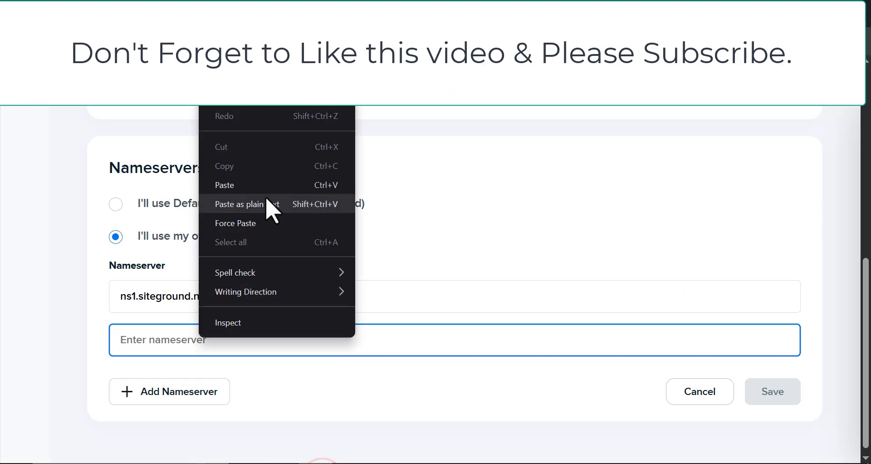
left_click(266, 203)
left_click(772, 391)
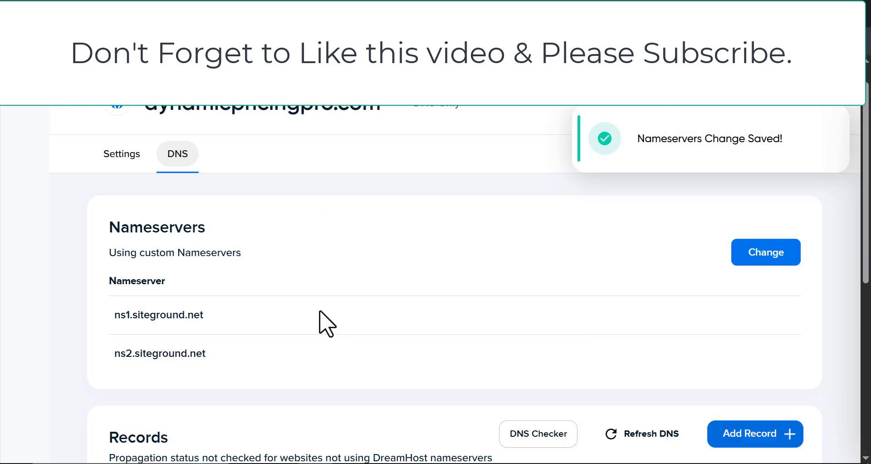
scroll(327, 323, "up", 1)
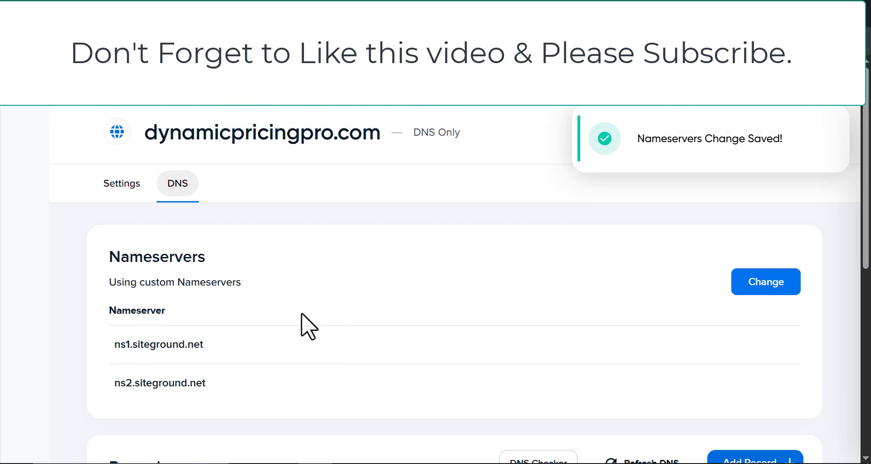
left_click(347, 216)
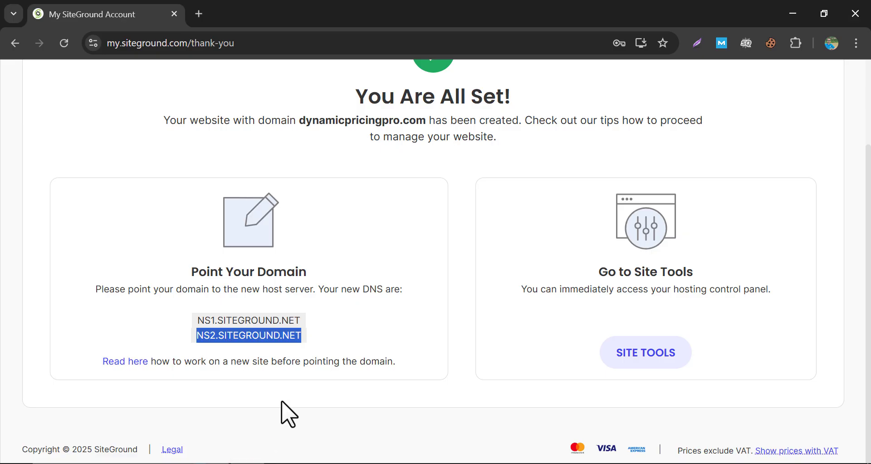
Open Site Tools for dynamicpricingpro.com and go to Site > File Manager.
left_click(368, 350)
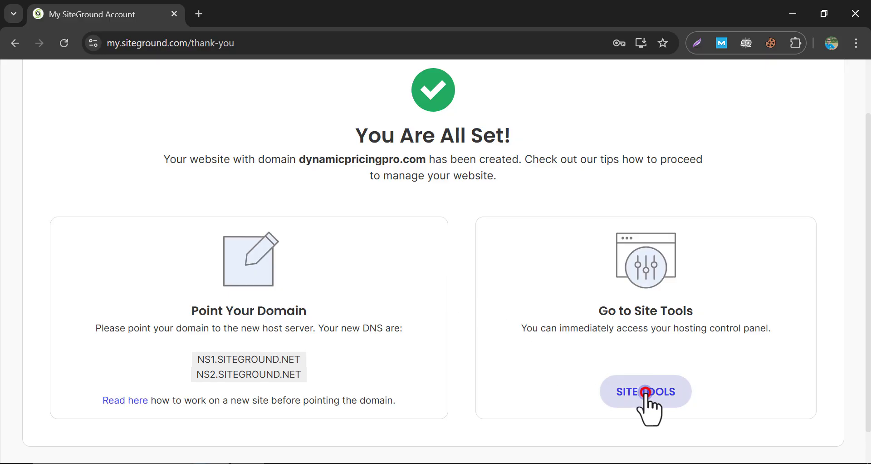
left_click(616, 399)
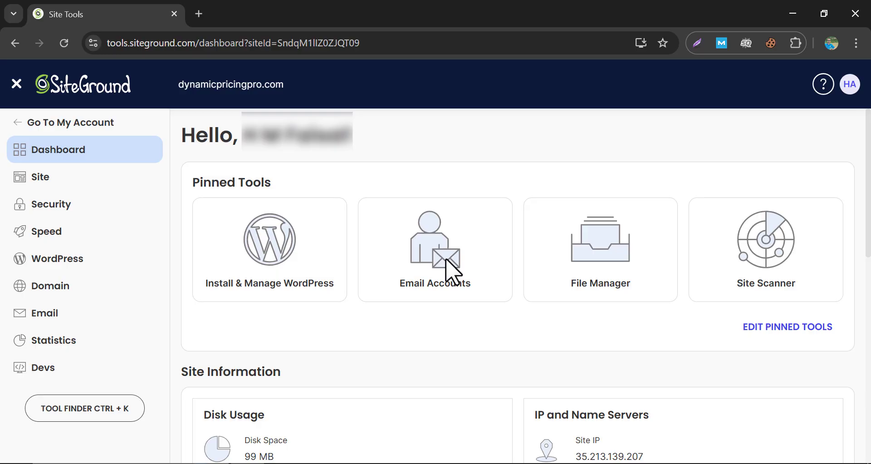
scroll(451, 241, "down", 8)
scroll(439, 202, "up", 8)
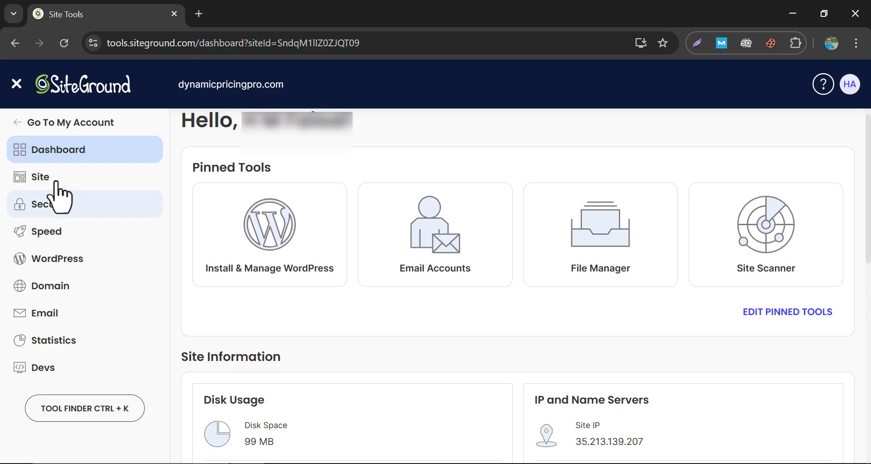
left_click(53, 179)
left_click(63, 199)
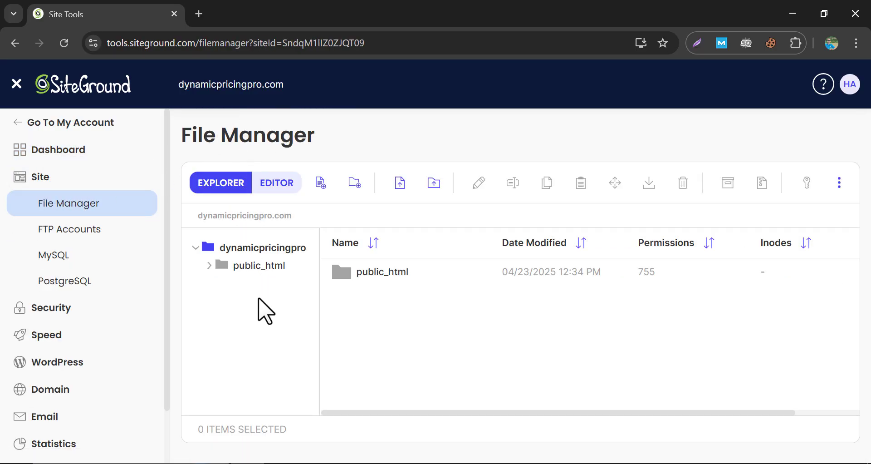
Expand the WordPress and Security tool groups and open the SSL Manager.
left_click(71, 361)
scroll(86, 394, "down", 4)
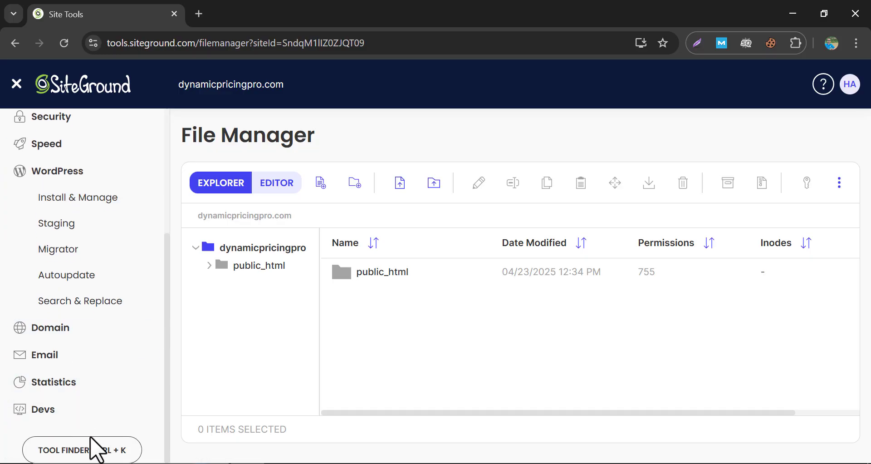
scroll(93, 362, "up", 4)
left_click(78, 307)
scroll(84, 326, "down", 2)
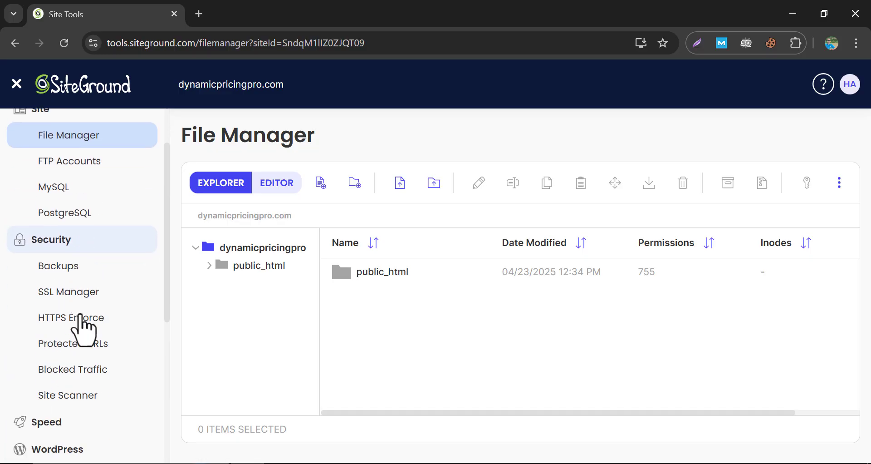
left_click(73, 296)
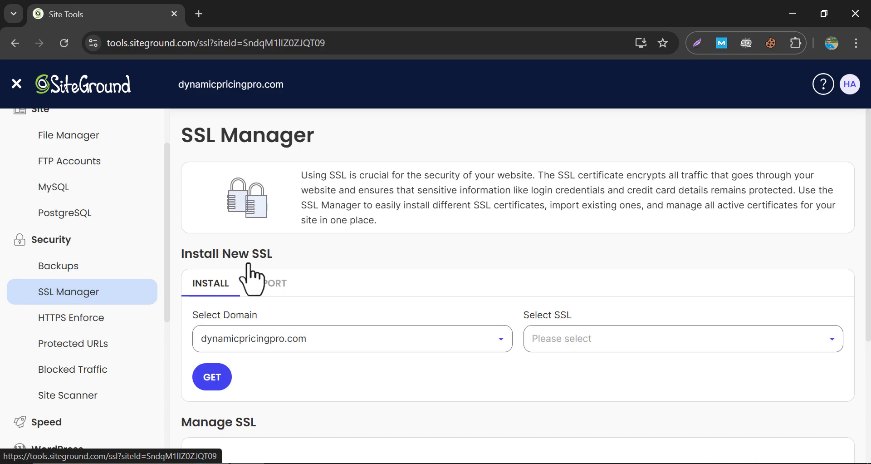
Select Let's Encrypt as the SSL type and get the certificate for dynamicpricingpro.com.
scroll(249, 282, "down", 4)
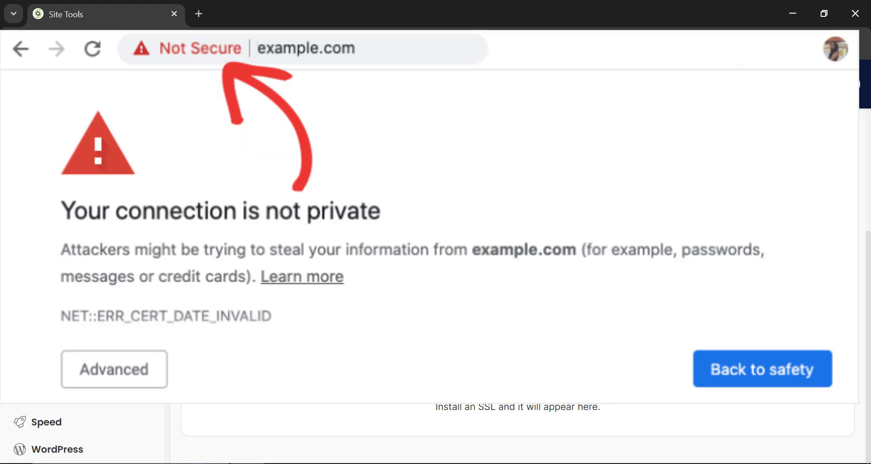
scroll(311, 273, "up", 3)
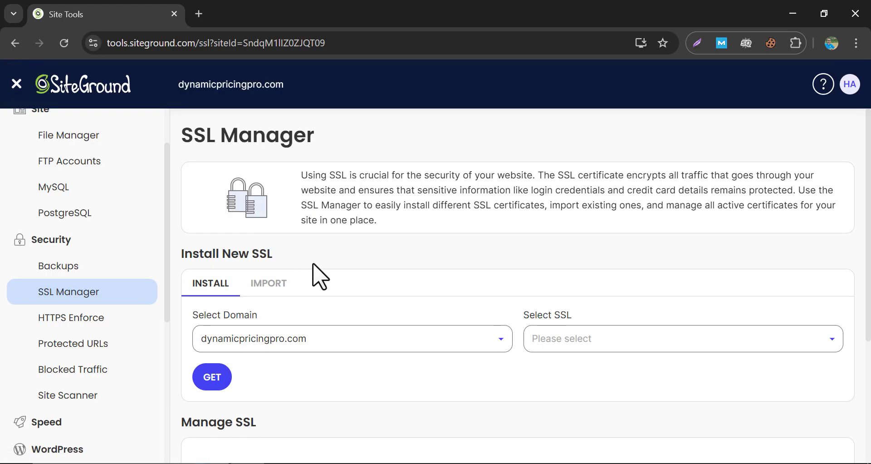
scroll(521, 302, "down", 1)
left_click(572, 275)
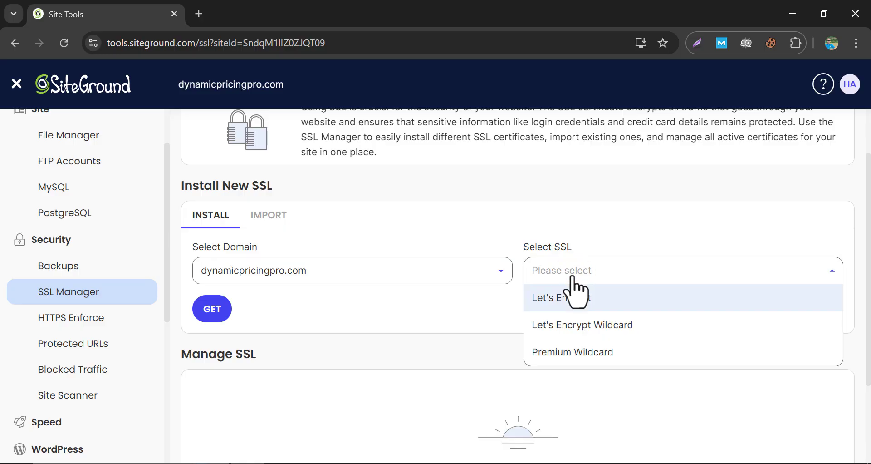
scroll(576, 293, "down", 2)
left_click(570, 298)
left_click(211, 309)
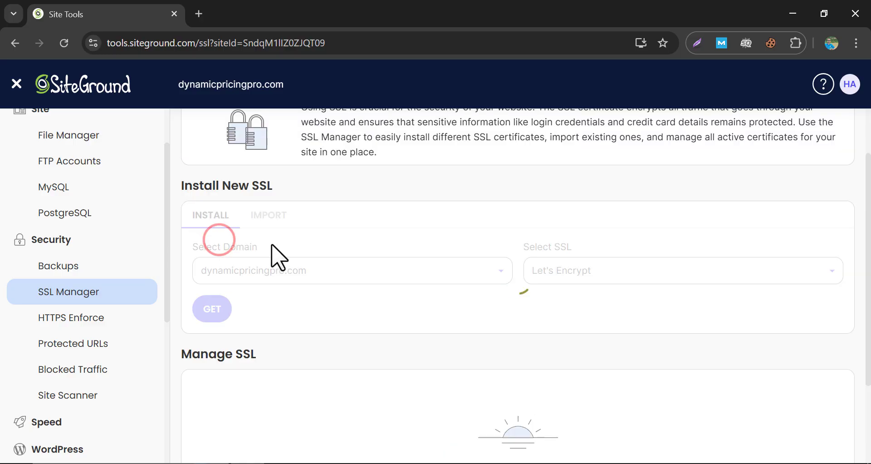
scroll(317, 258, "up", 2)
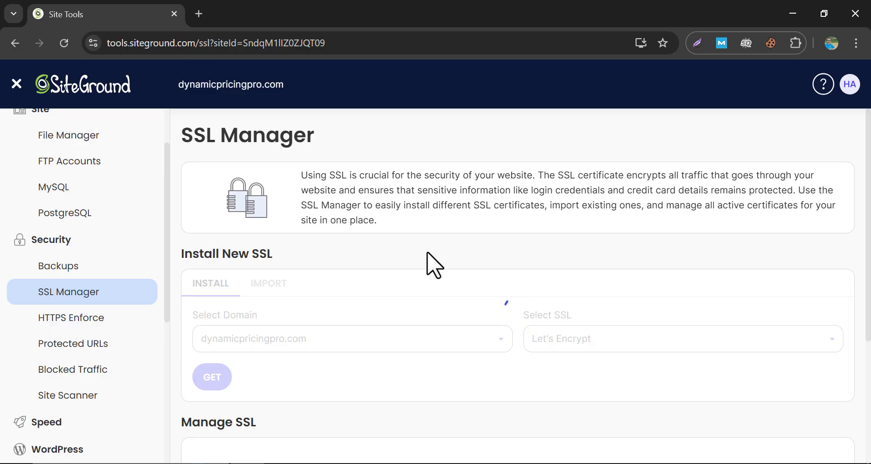
scroll(511, 415, "down", 1)
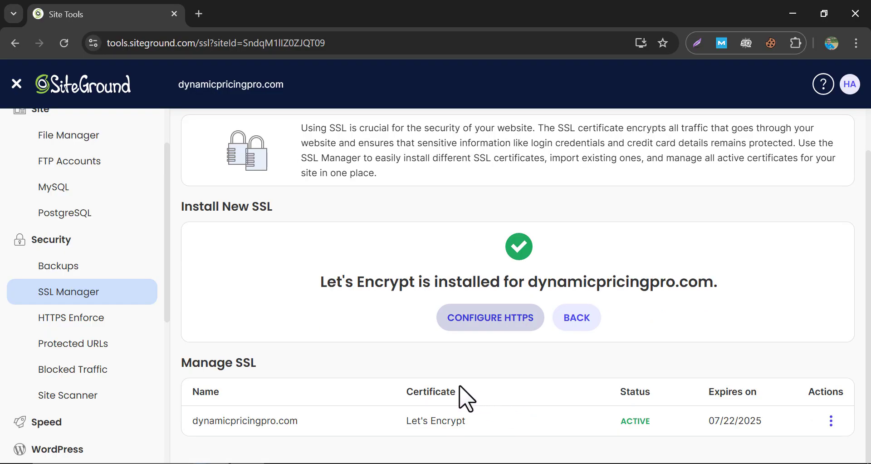
Switch on HTTPS Enforce for dynamicpricingpro.com and confirm the live site loads in a new tab.
left_click(78, 326)
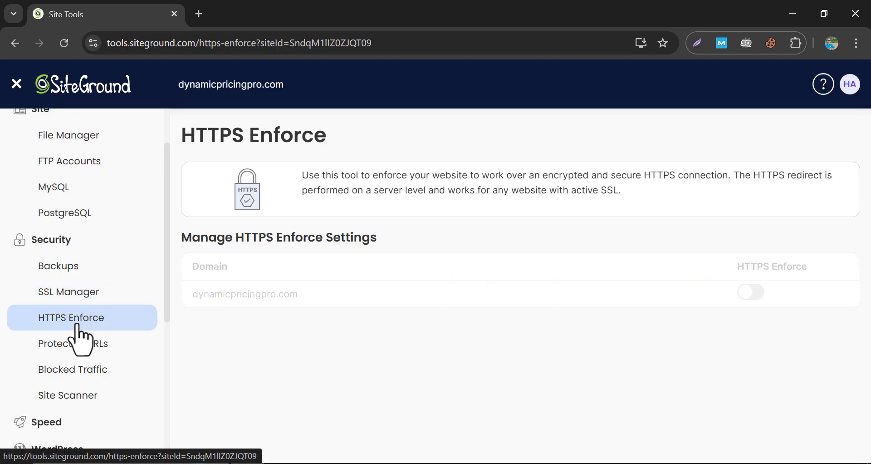
left_click(750, 293)
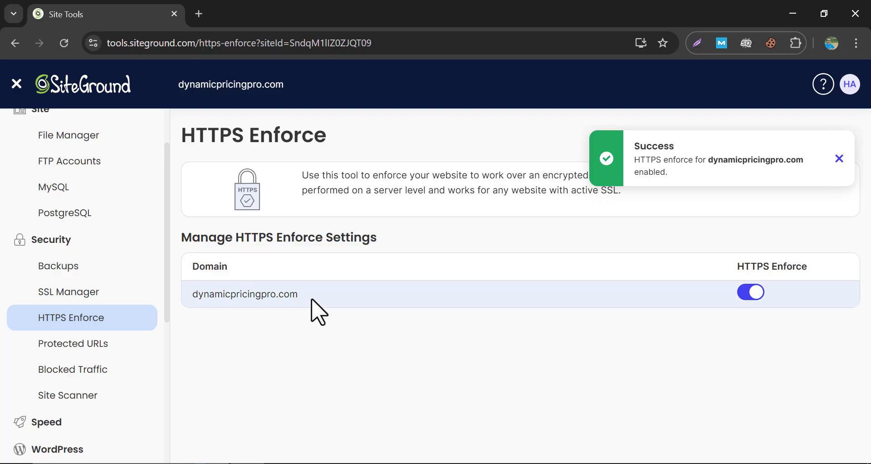
left_click_drag(311, 295, 199, 295)
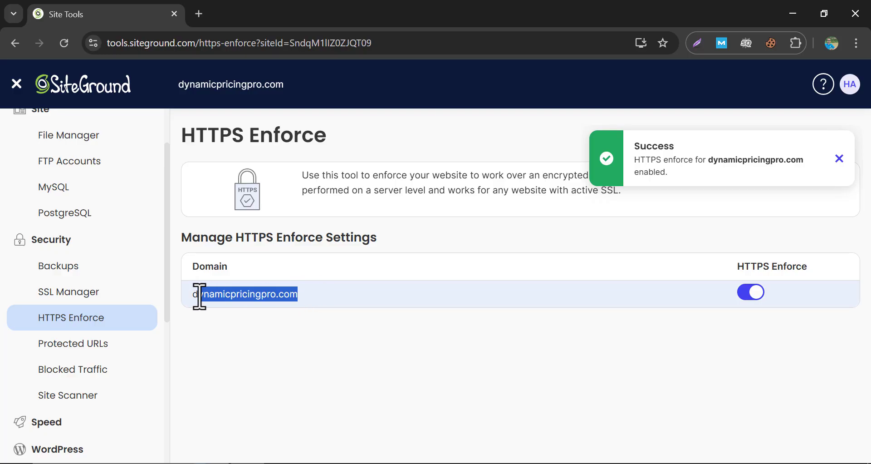
right_click(228, 303)
left_click(326, 162)
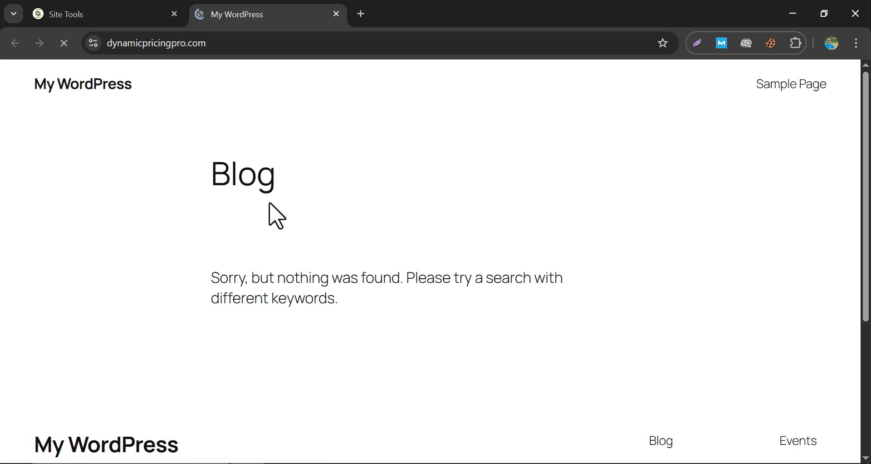
scroll(254, 211, "down", 5)
scroll(252, 207, "up", 5)
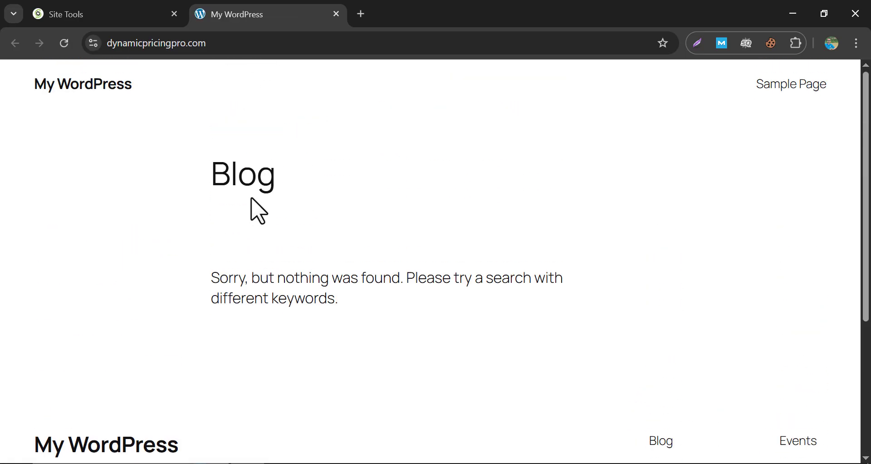
left_click(120, 10)
From WordPress Install & Manage, log in to the dynamicpricingpro.com admin panel.
scroll(101, 354, "down", 3)
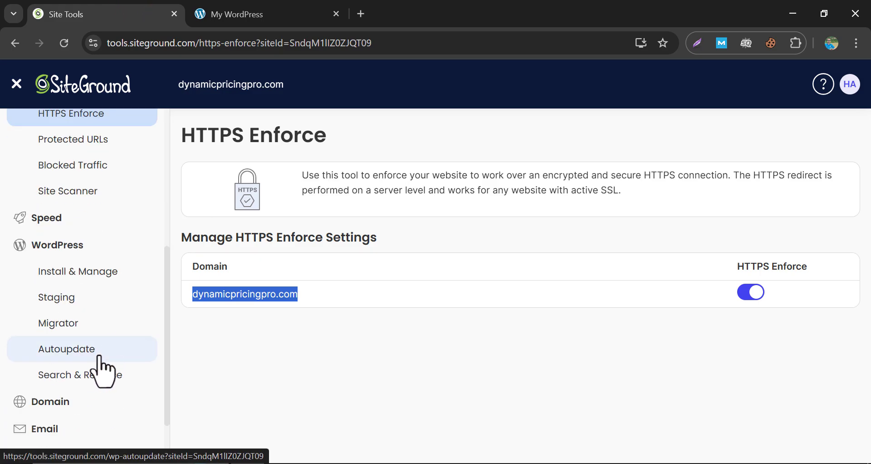
left_click(72, 271)
scroll(232, 281, "down", 2)
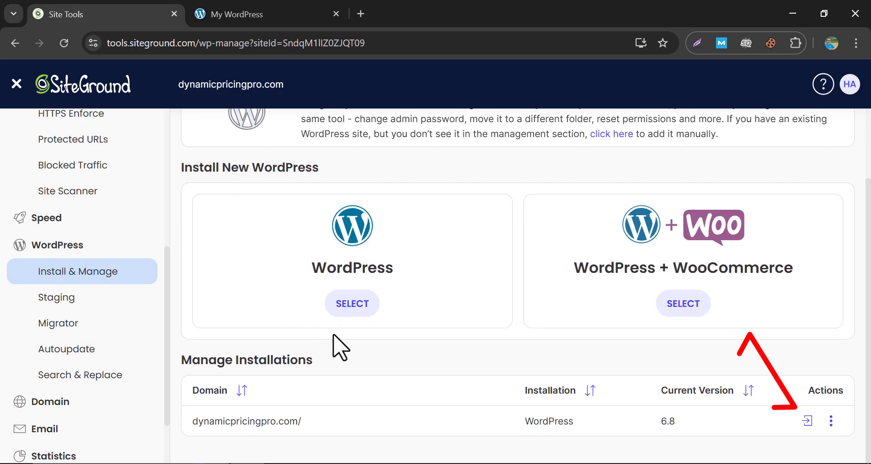
left_click(831, 421)
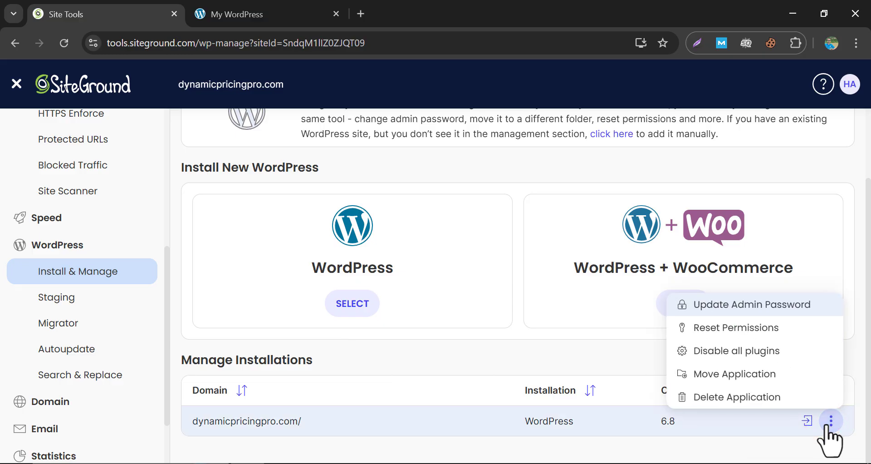
left_click(826, 426)
left_click(807, 422)
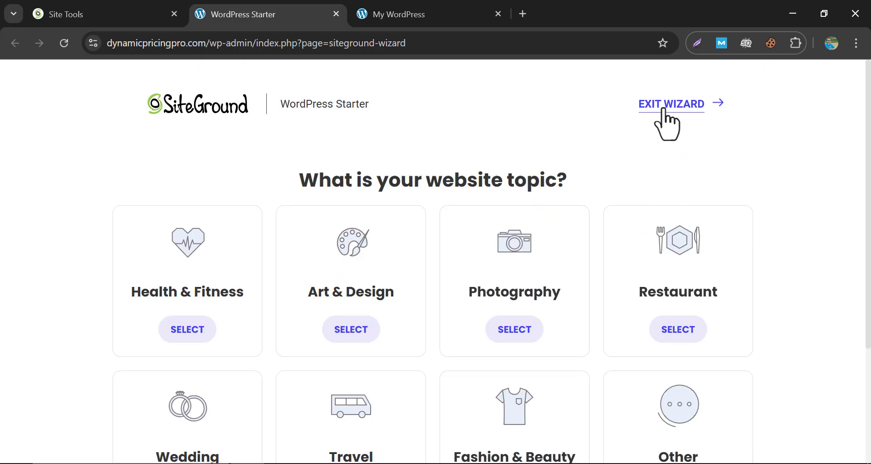
Exit the WordPress Starter wizard and go to Appearance > Themes.
left_click(663, 105)
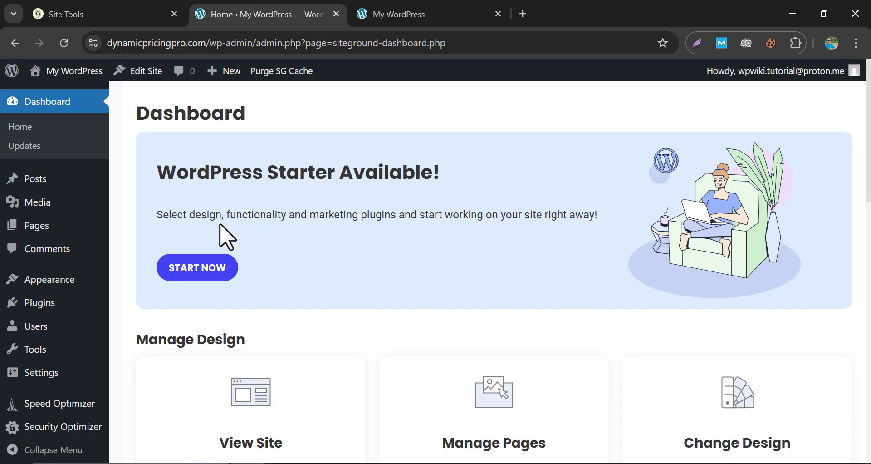
scroll(225, 236, "down", 9)
scroll(222, 236, "up", 9)
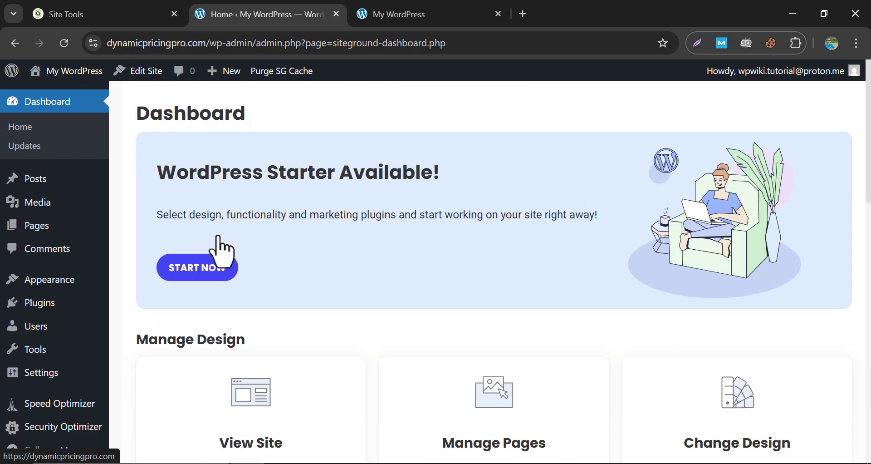
scroll(221, 250, "down", 1)
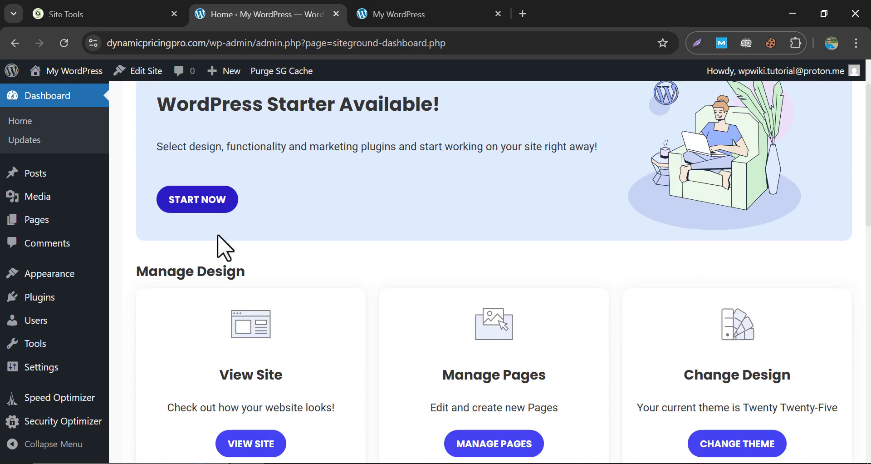
left_click(77, 281)
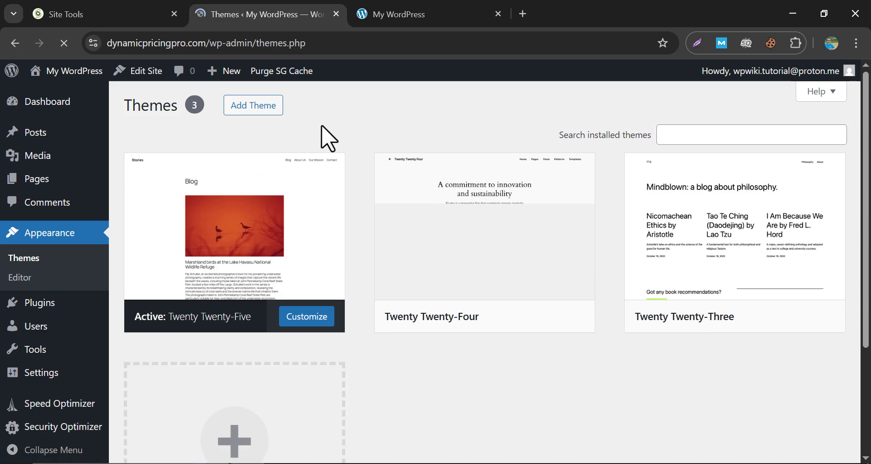
Install the Astra theme from Add Theme and activate it.
left_click(250, 111)
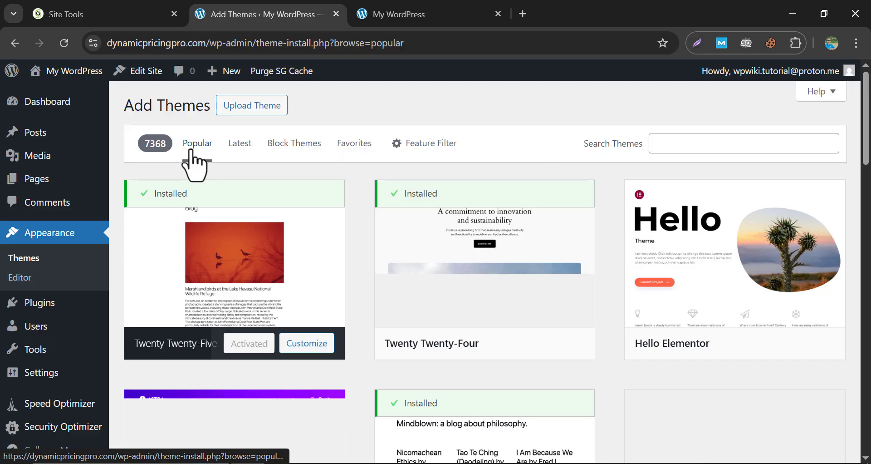
scroll(194, 161, "down", 3)
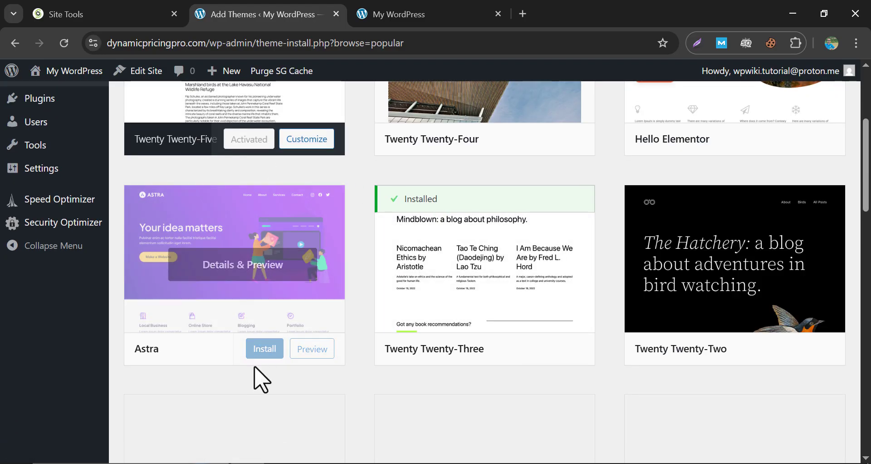
left_click(255, 349)
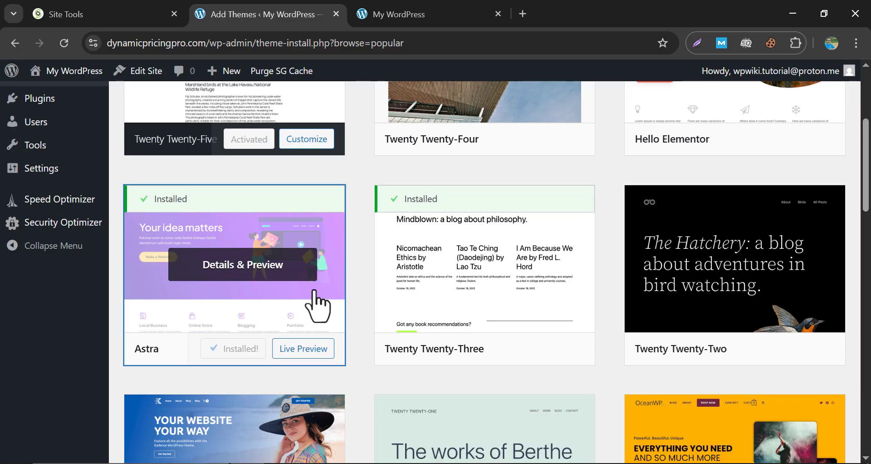
left_click(243, 349)
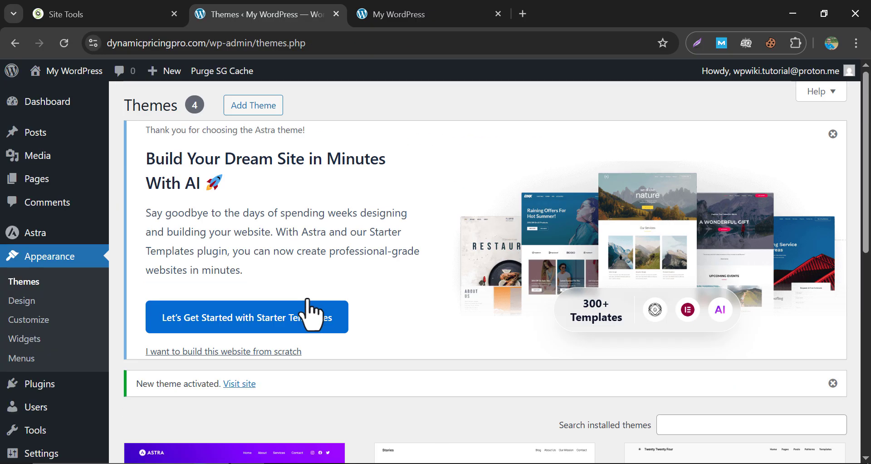
Install and activate Starter Templates from the Astra welcome notice.
scroll(299, 143, "down", 1)
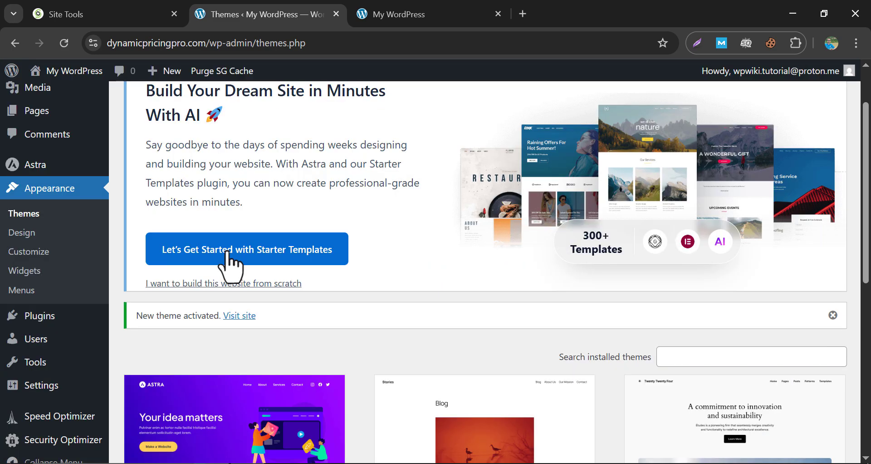
left_click(229, 252)
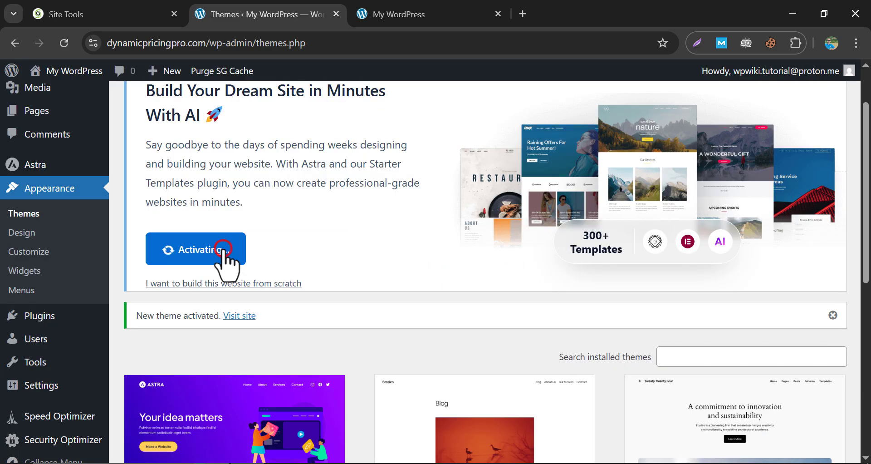
scroll(363, 273, "up", 1)
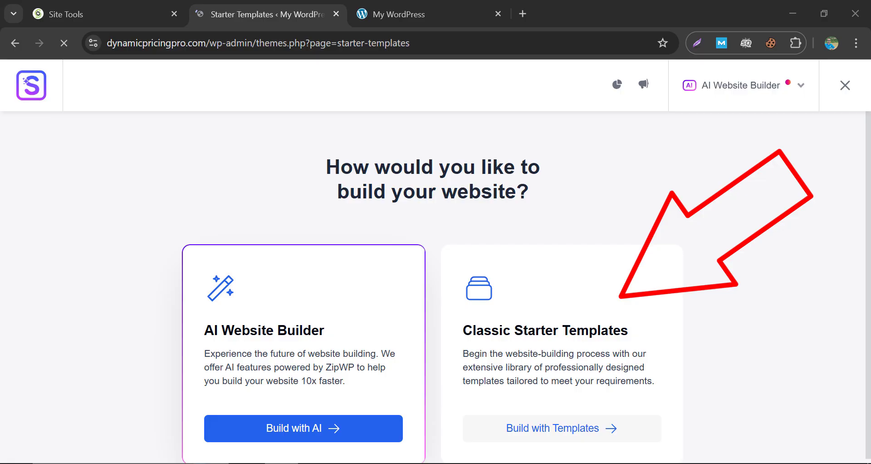
Choose Classic Starter Templates with Elementor as page builder and dismiss the AI builder suggestion.
scroll(544, 260, "down", 1)
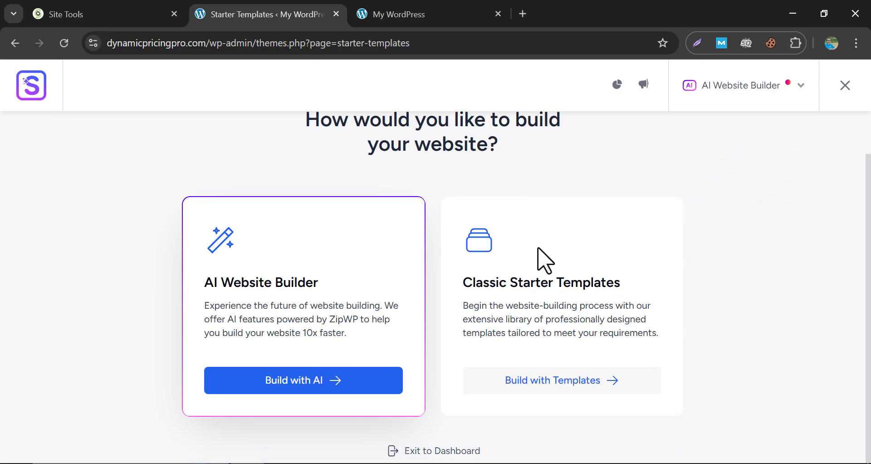
left_click(556, 386)
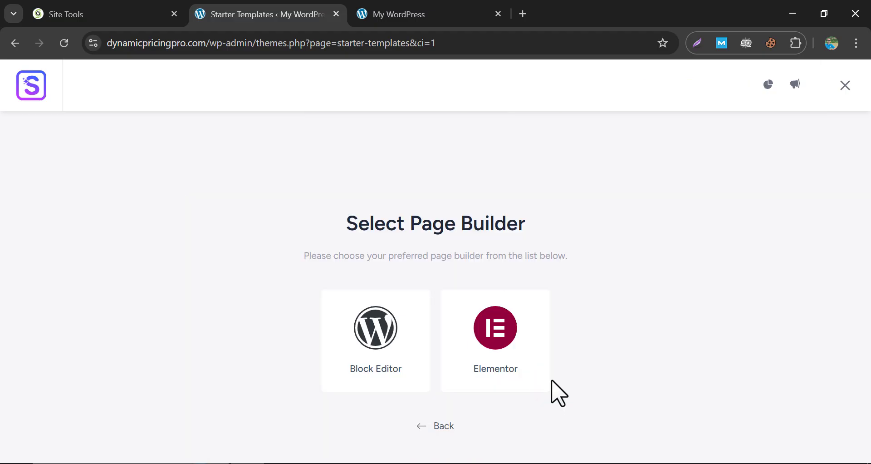
left_click(488, 329)
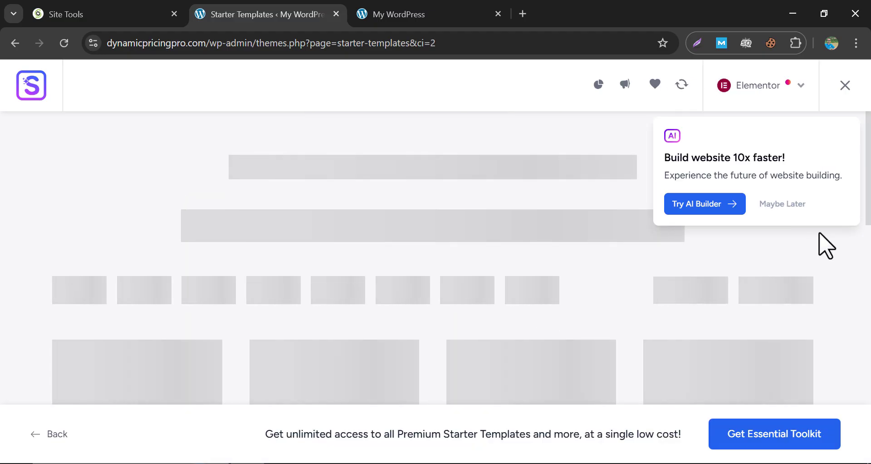
left_click(781, 204)
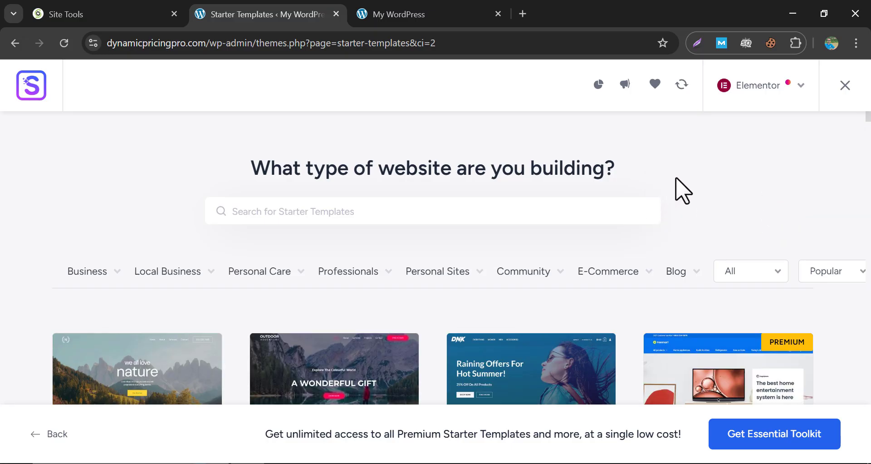
scroll(23, 253, "down", 5)
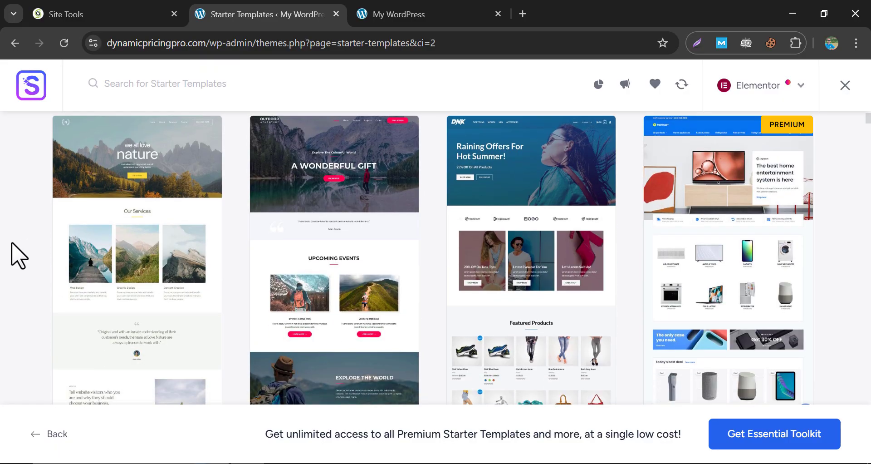
middle_click(11, 255)
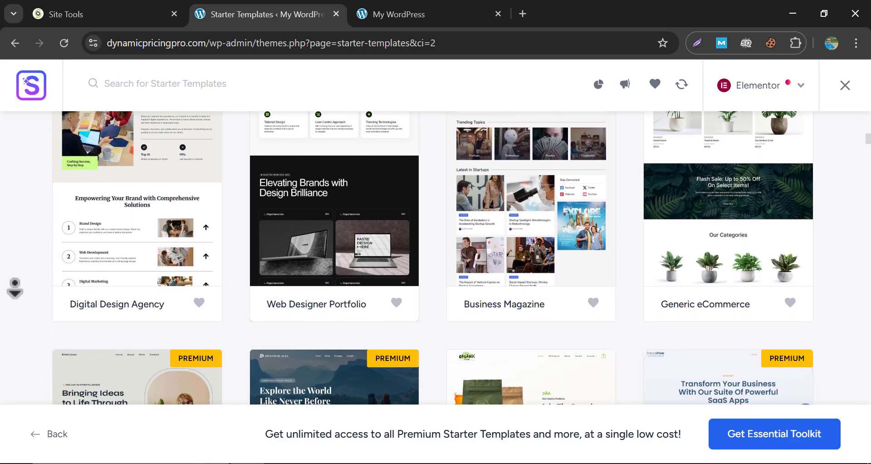
middle_click(18, 250)
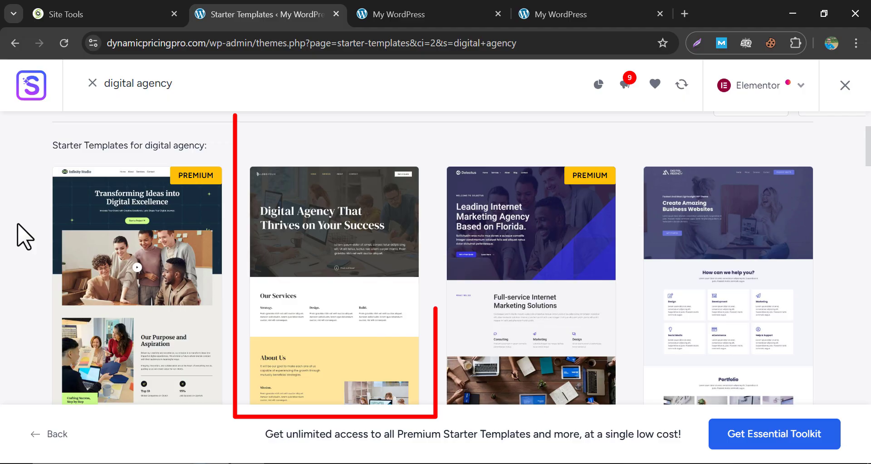
Pick the Digital Agency template and keep its default logo, fonts and colours.
scroll(19, 234, "down", 2)
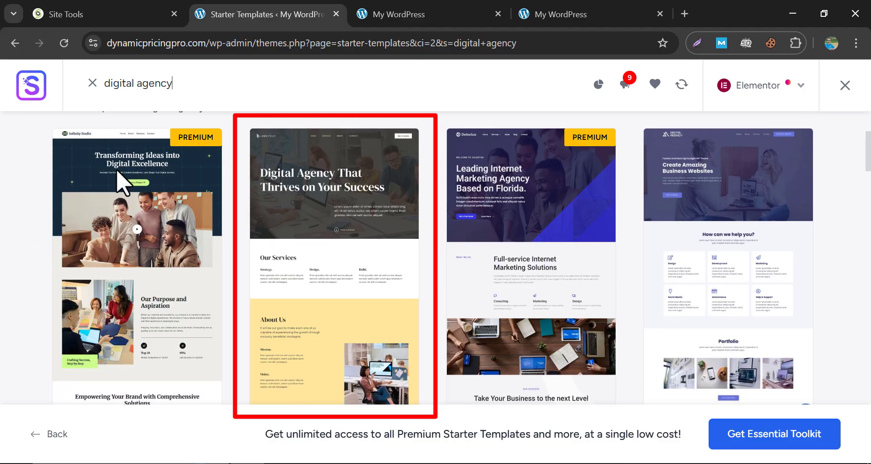
scroll(331, 245, "down", 2)
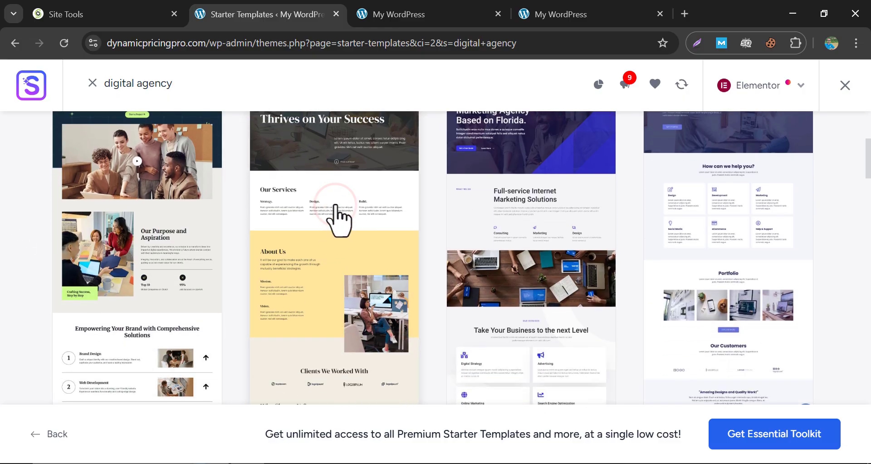
left_click(340, 220)
scroll(154, 318, "down", 2)
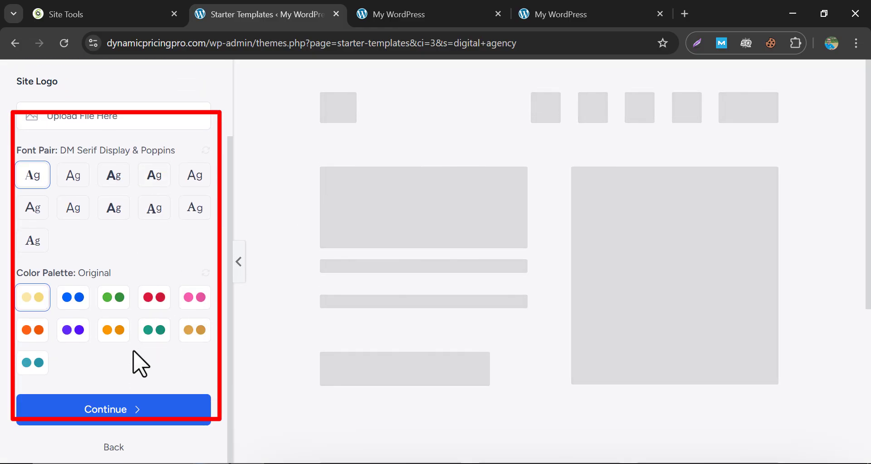
left_click(127, 407)
Skip optional features, turn off non-sensitive data sharing, and build the website.
scroll(380, 328, "down", 5)
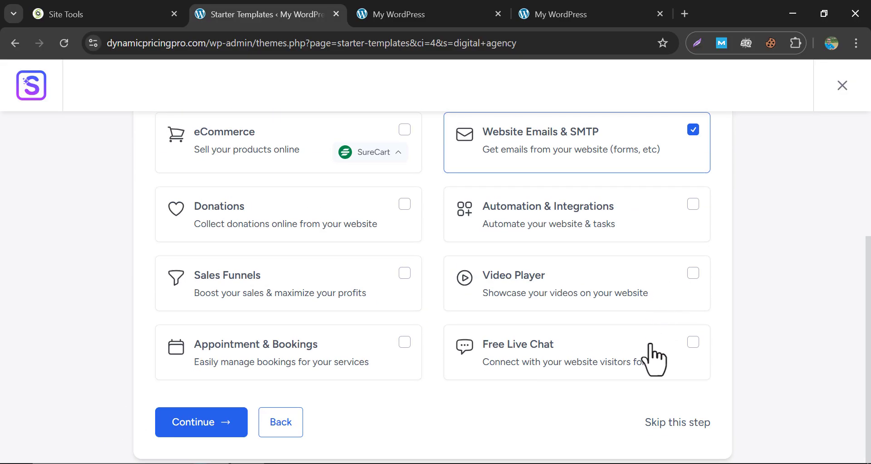
left_click(664, 425)
scroll(476, 361, "down", 4)
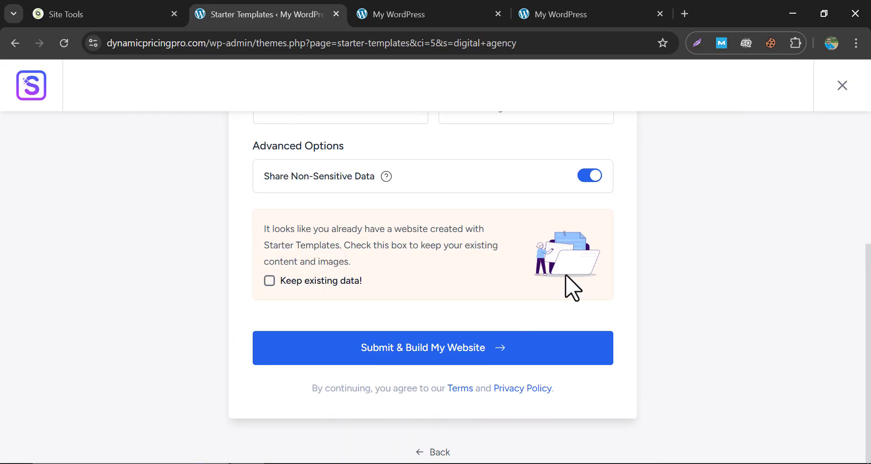
left_click(587, 177)
left_click(433, 344)
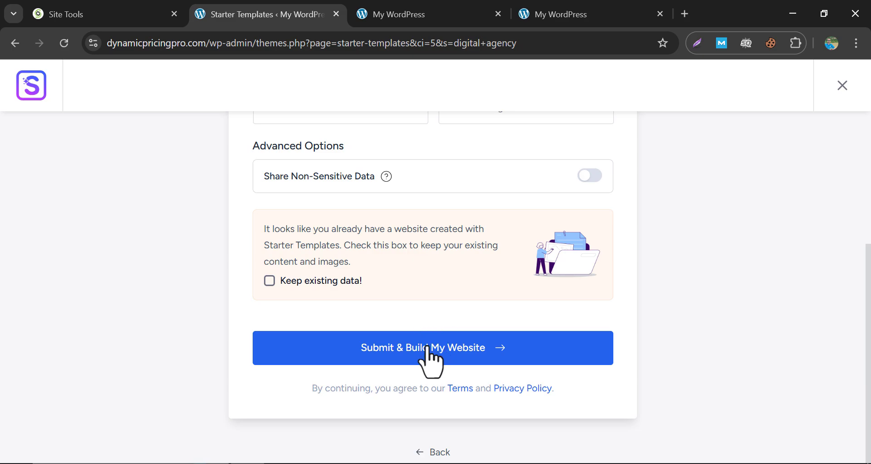
left_click(498, 14)
left_click(498, 13)
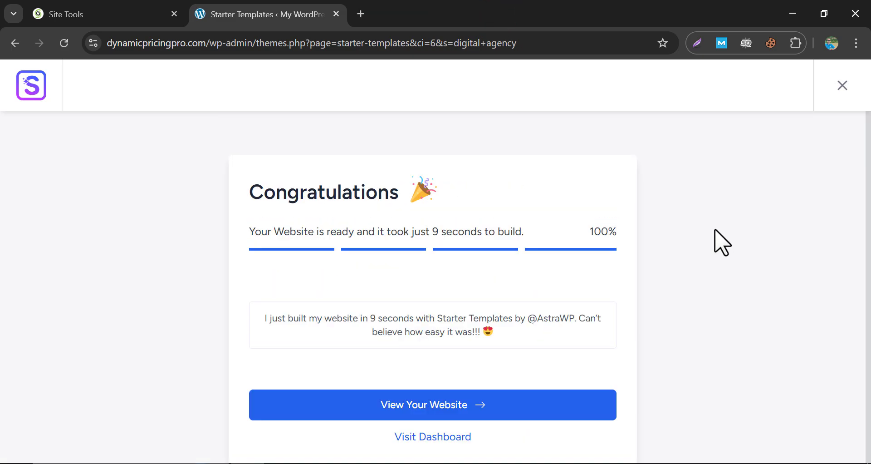
Open the built site in a new tab and scroll the homepage down to the footer and back.
left_click(447, 412)
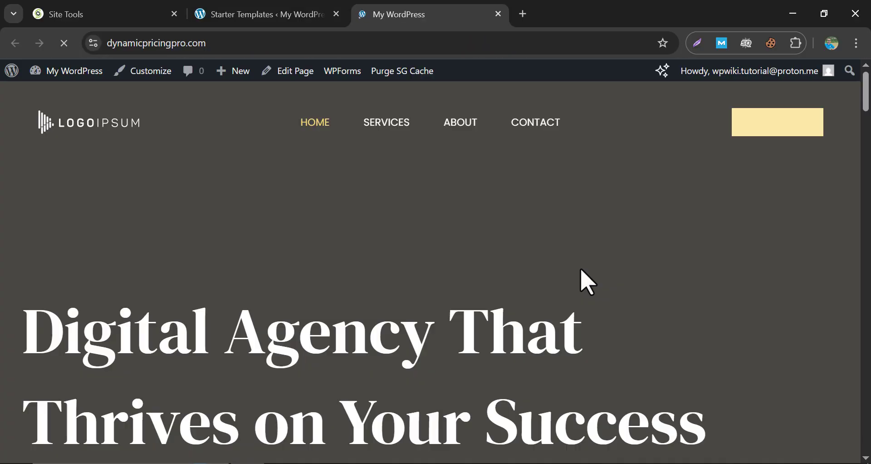
scroll(570, 216, "down", 5)
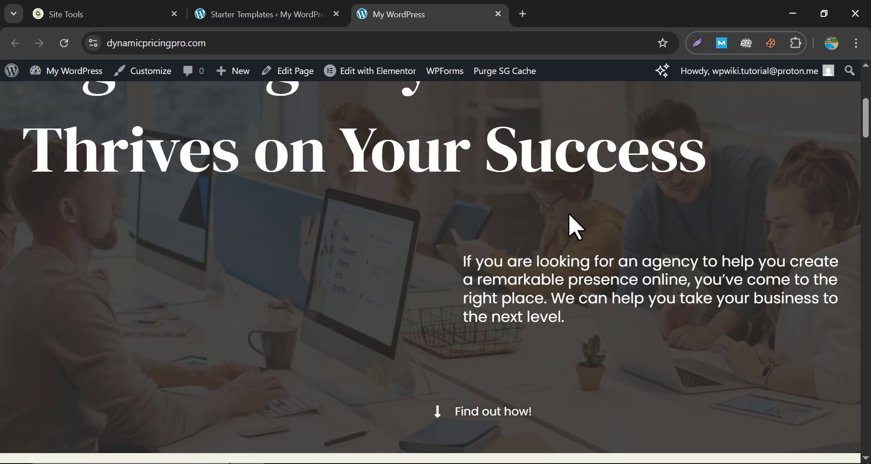
scroll(544, 268, "down", 8)
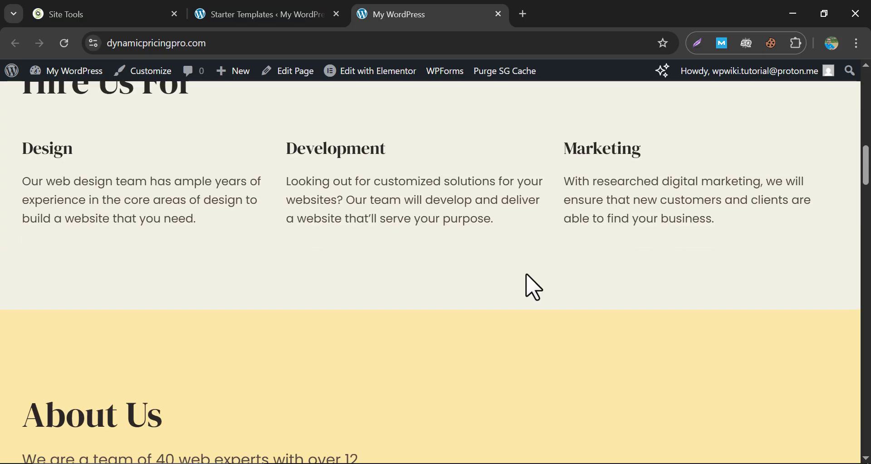
scroll(535, 287, "down", 15)
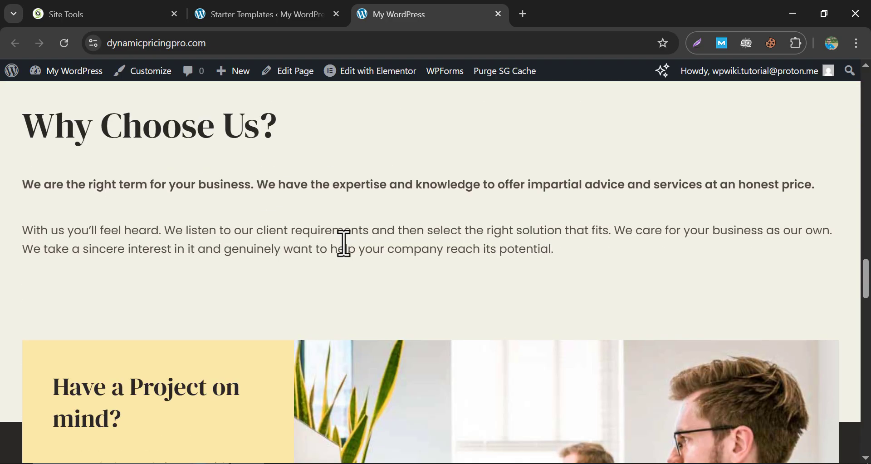
scroll(345, 243, "down", 5)
scroll(352, 248, "down", 10)
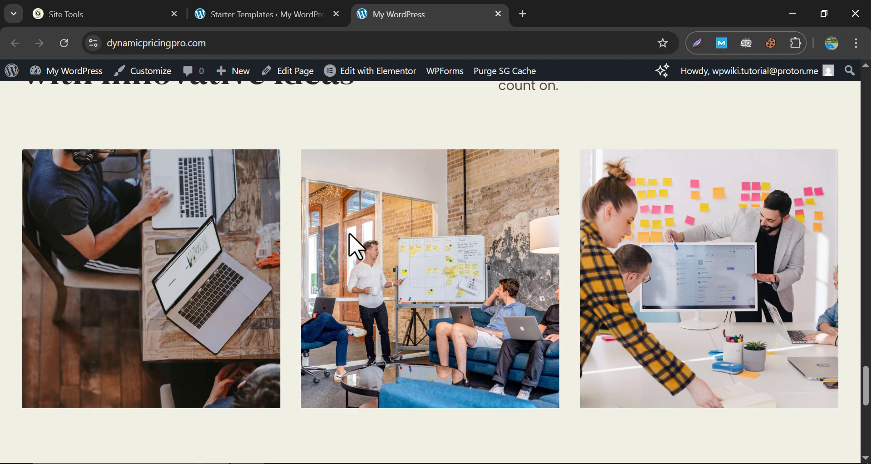
scroll(421, 247, "down", 5)
scroll(419, 231, "down", 4)
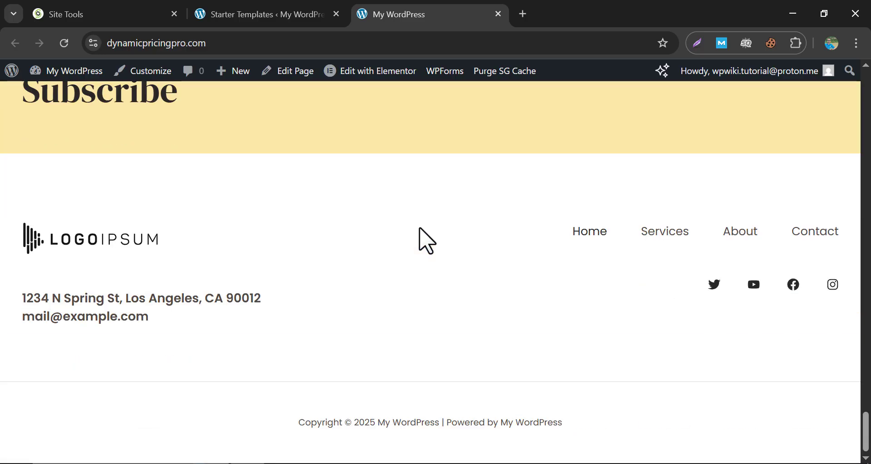
scroll(426, 240, "up", 20)
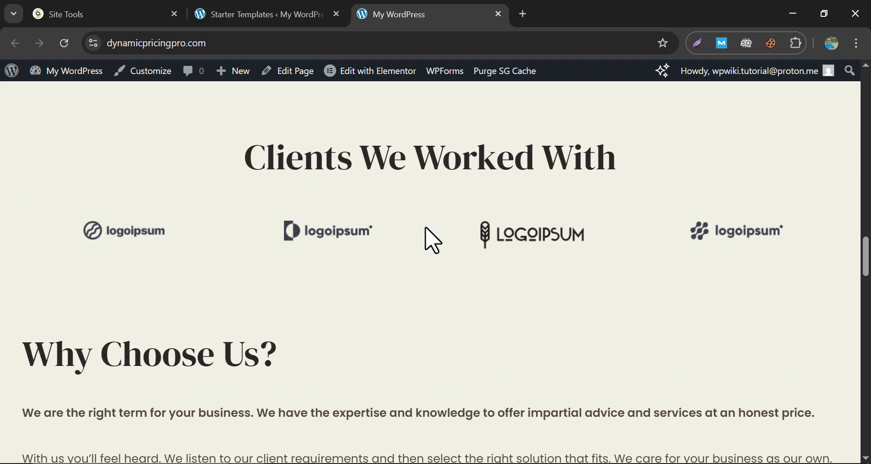
scroll(431, 240, "up", 15)
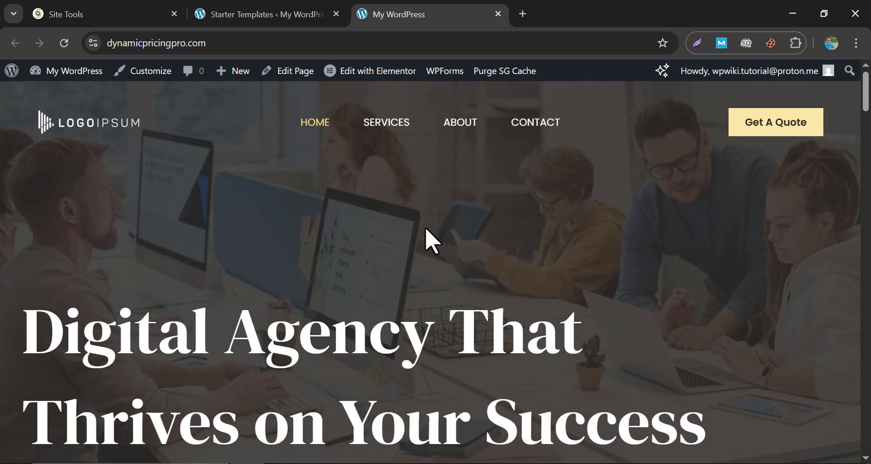
In Elementor, replace 'Digital Agency' in the hero heading with 'Wordpress Plugin'.
left_click(362, 74)
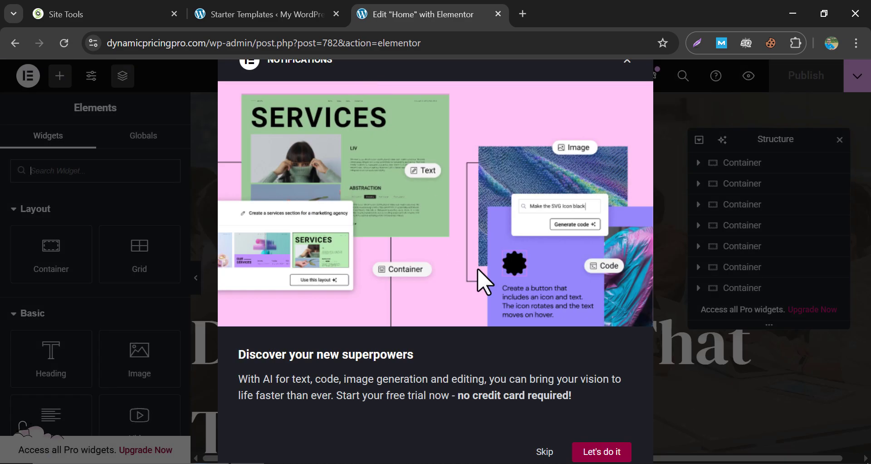
left_click(543, 452)
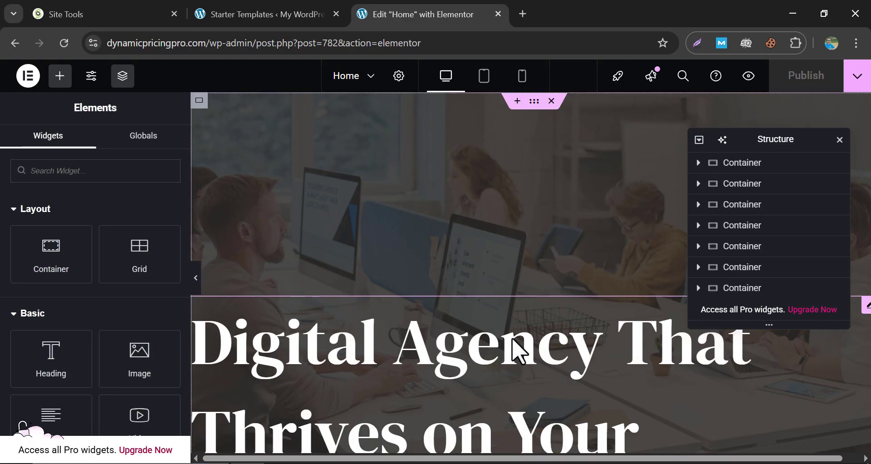
scroll(517, 351, "down", 3)
left_click(425, 283)
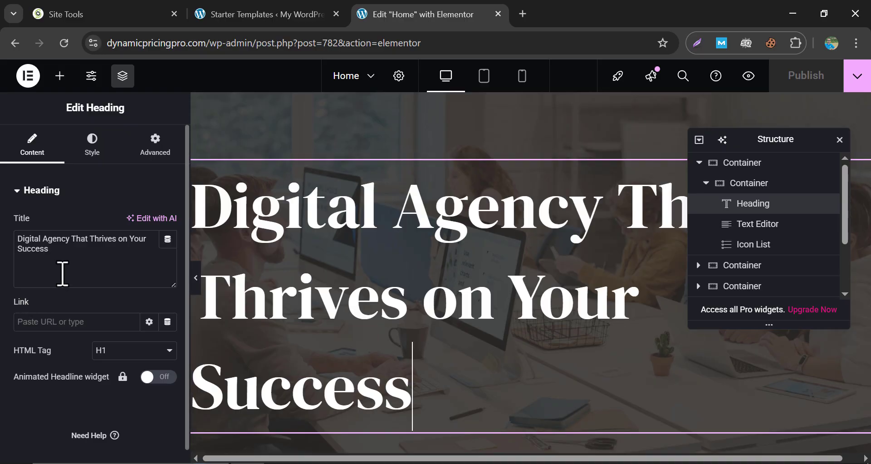
left_click_drag(69, 240, 1, 244)
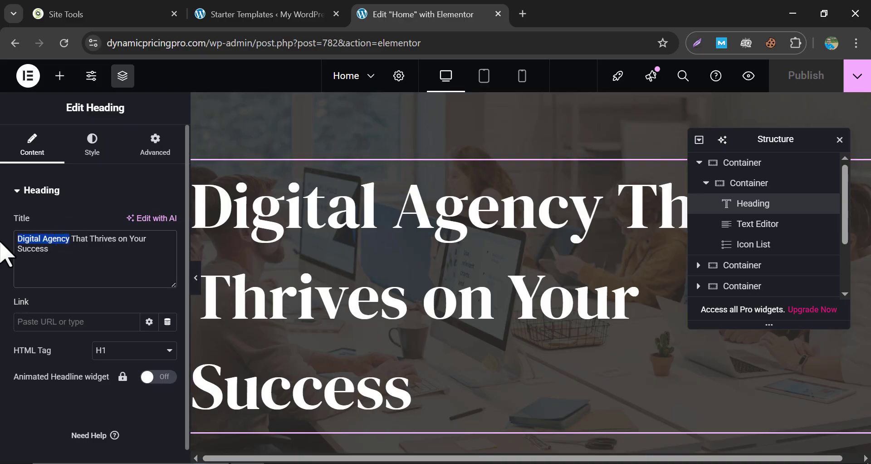
type("Wordpress")
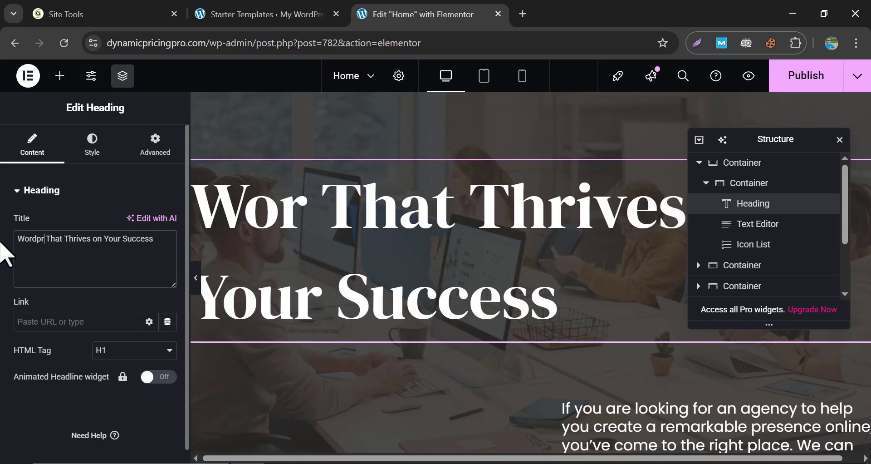
type(" Plugin")
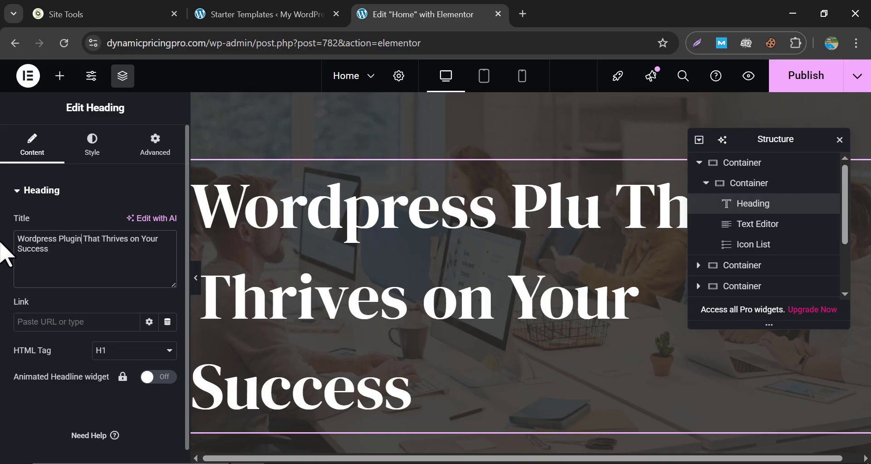
Select the About Us photo and open the media picker to replace it.
scroll(503, 290, "down", 7)
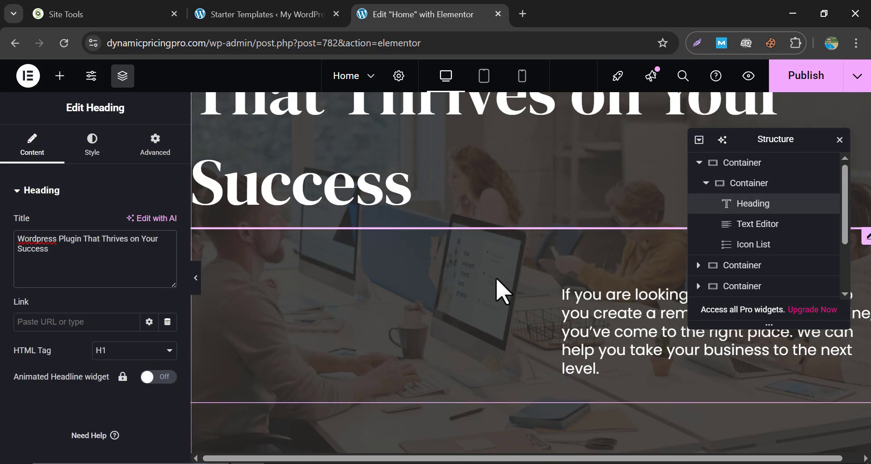
scroll(501, 291, "down", 5)
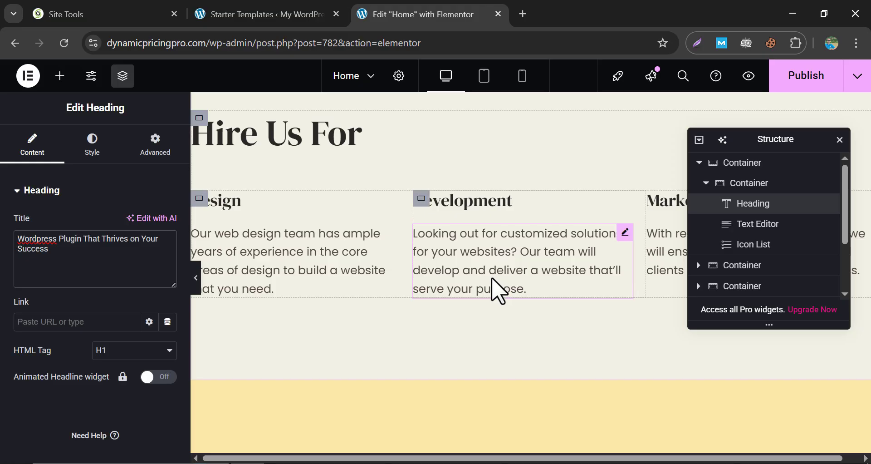
scroll(377, 278, "down", 5)
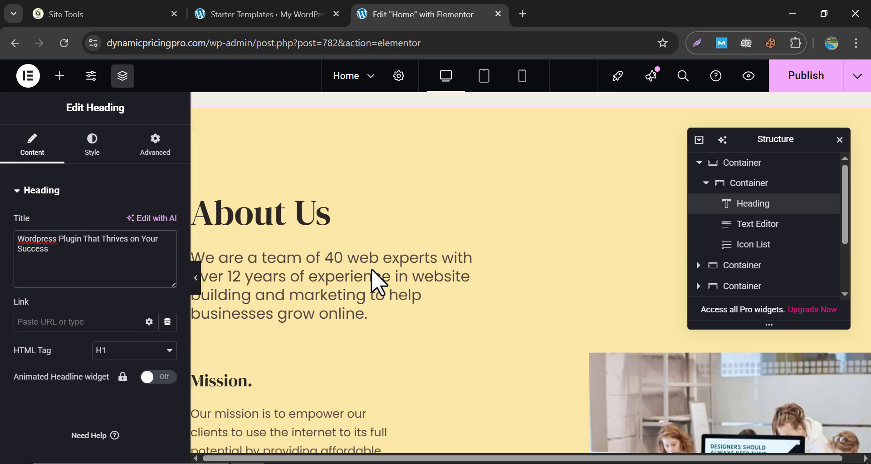
scroll(449, 301, "down", 3)
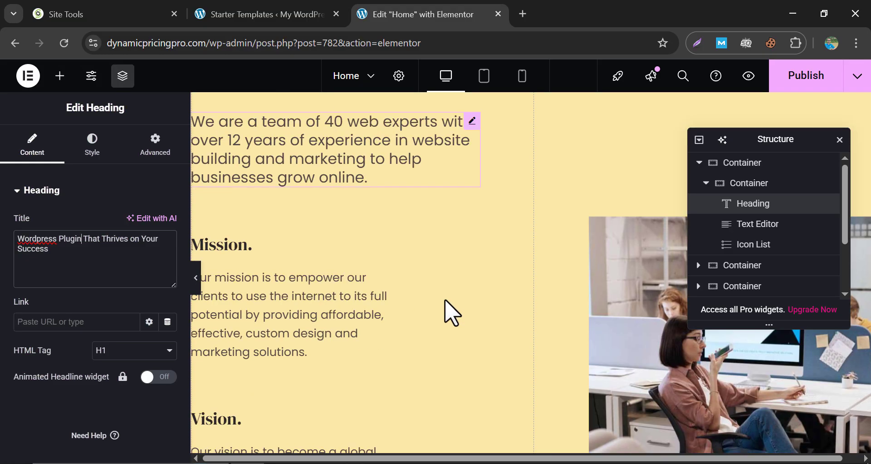
left_click(624, 279)
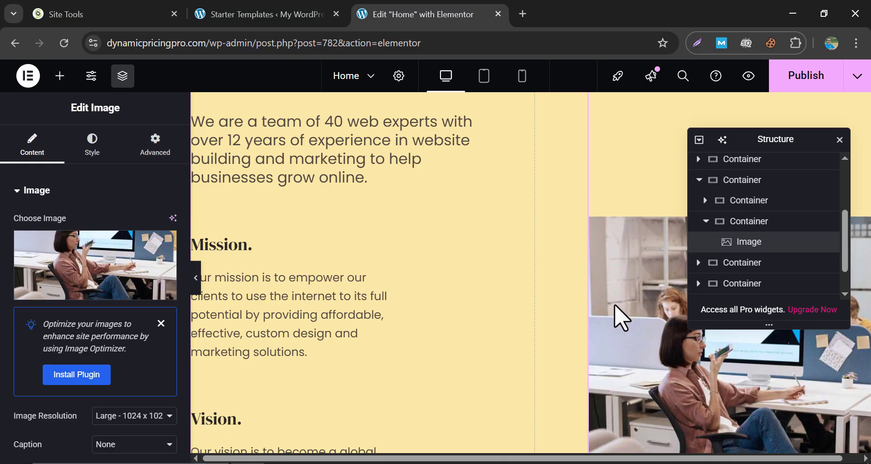
left_click(92, 295)
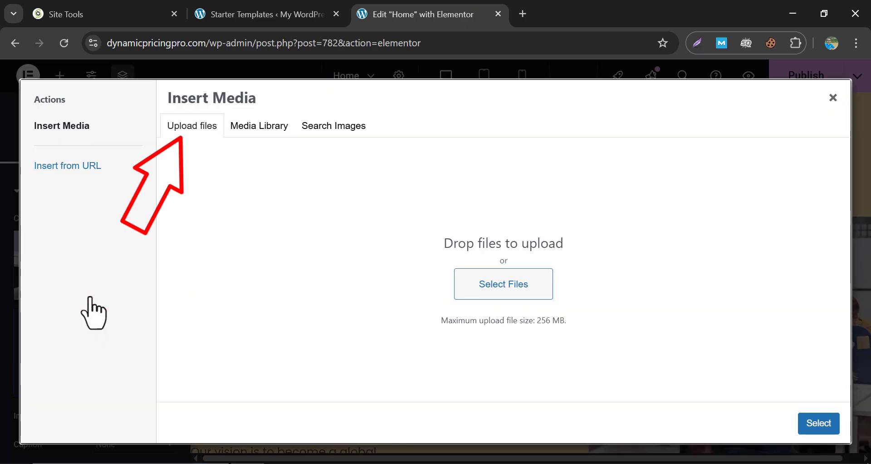
Replace the About Us photo with a free stock photo of a man in glasses.
left_click(335, 132)
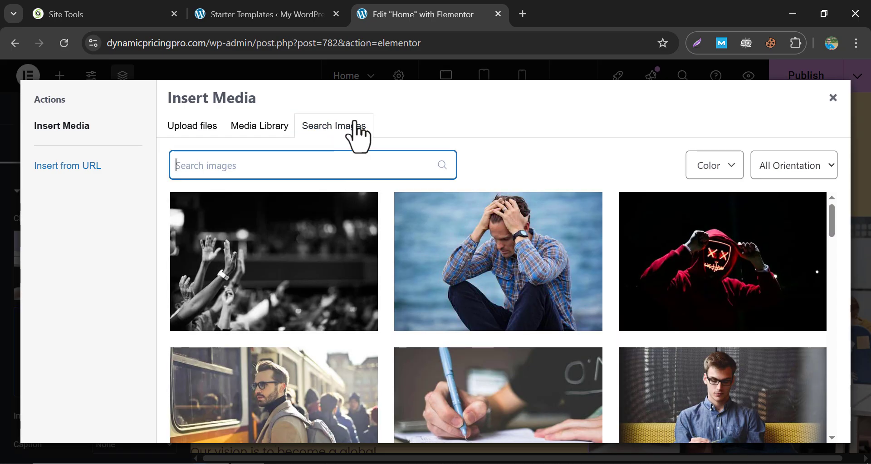
scroll(317, 336, "down", 3)
left_click(696, 264)
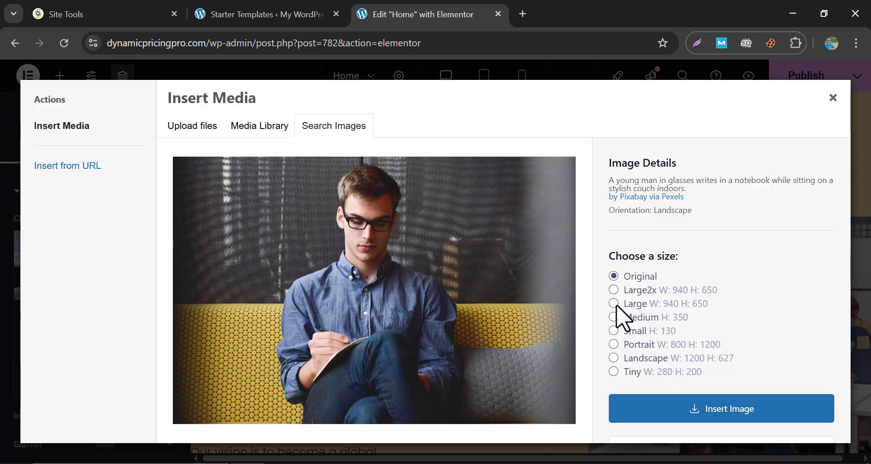
left_click(694, 409)
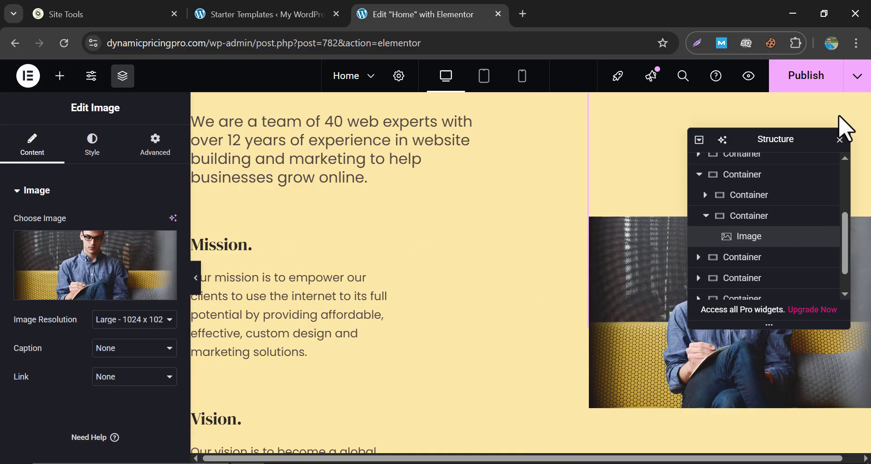
Check the office photo and 'Have a Project on mind?' section, then publish the Home page.
left_click(840, 140)
scroll(516, 268, "down", 7)
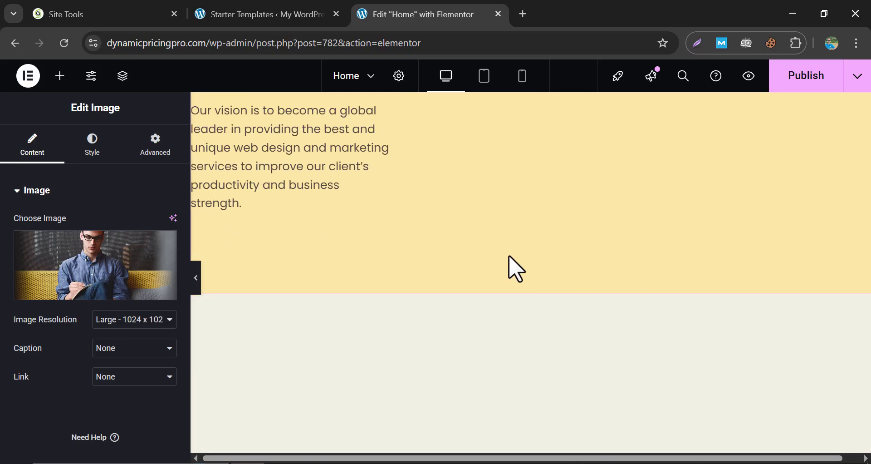
scroll(517, 269, "down", 10)
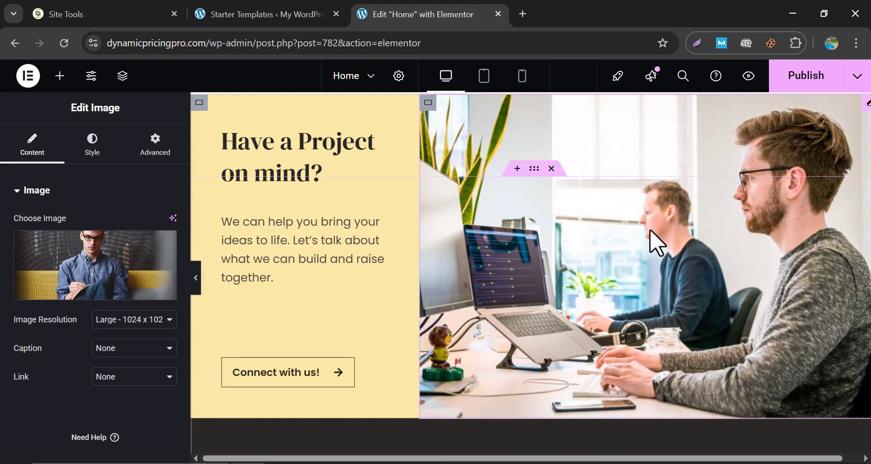
left_click(647, 214)
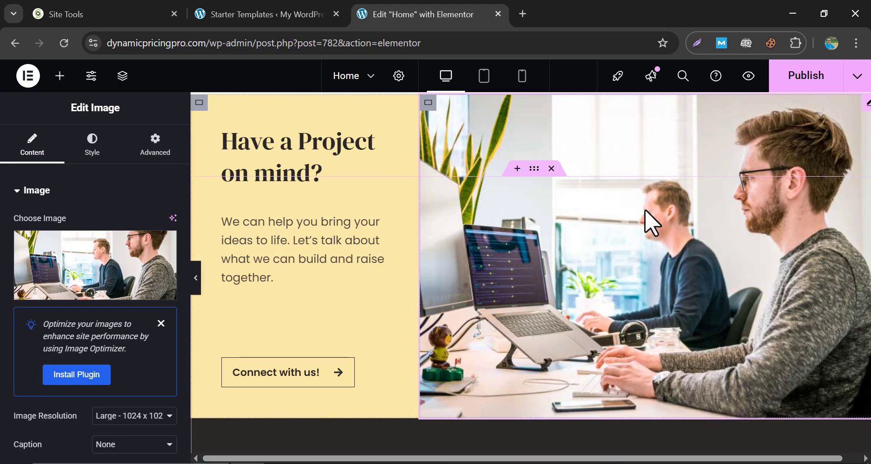
left_click(261, 247)
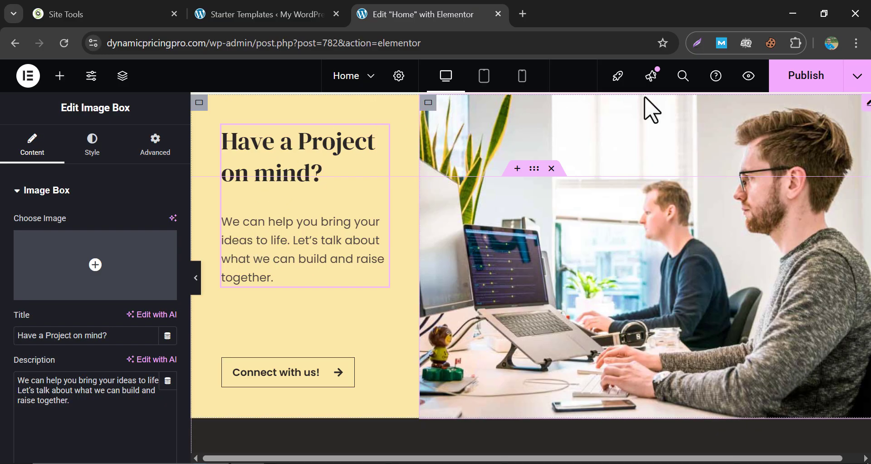
left_click(809, 93)
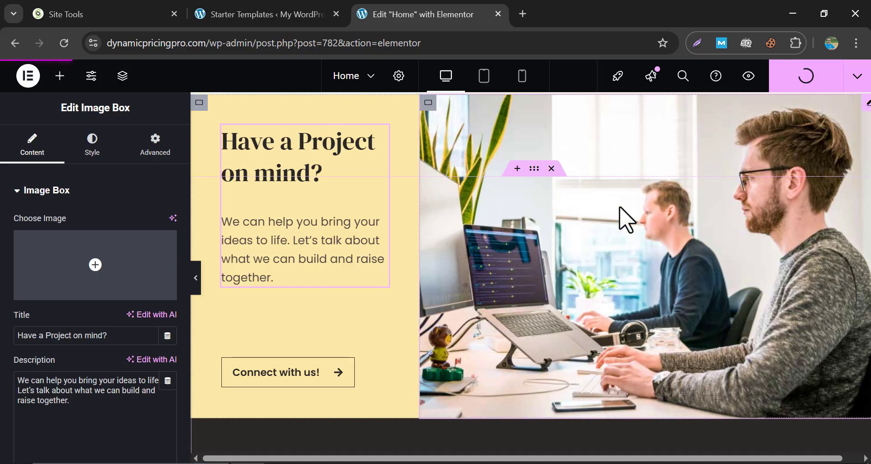
scroll(598, 229, "down", 10)
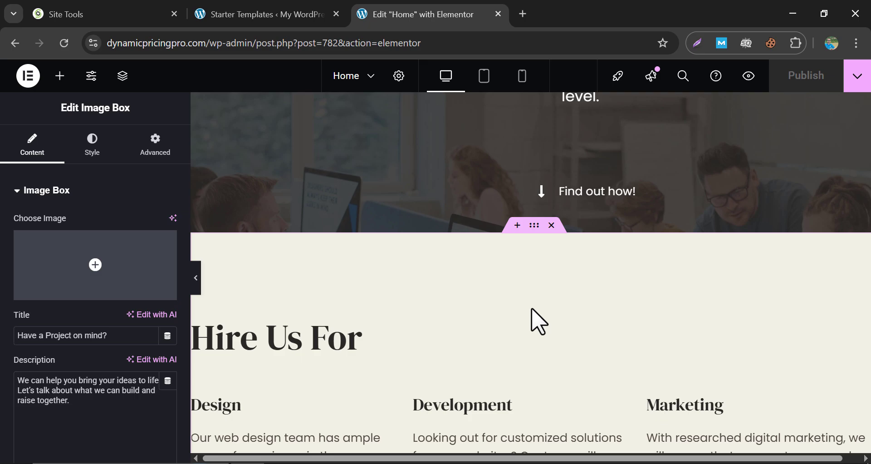
scroll(499, 322, "up", 10)
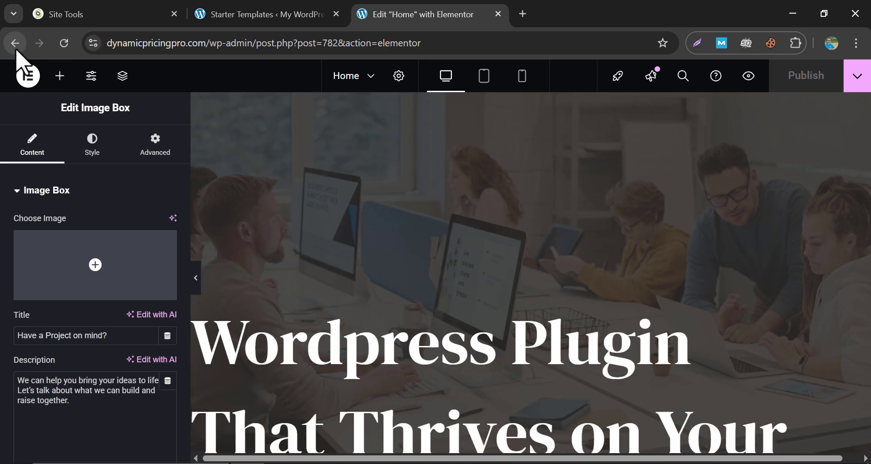
Go back to the live home page and browse the About page.
left_click(15, 43)
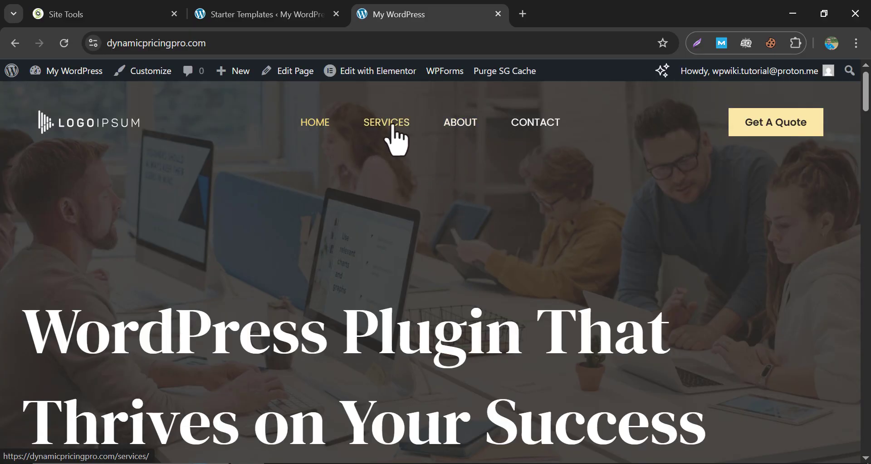
left_click(461, 125)
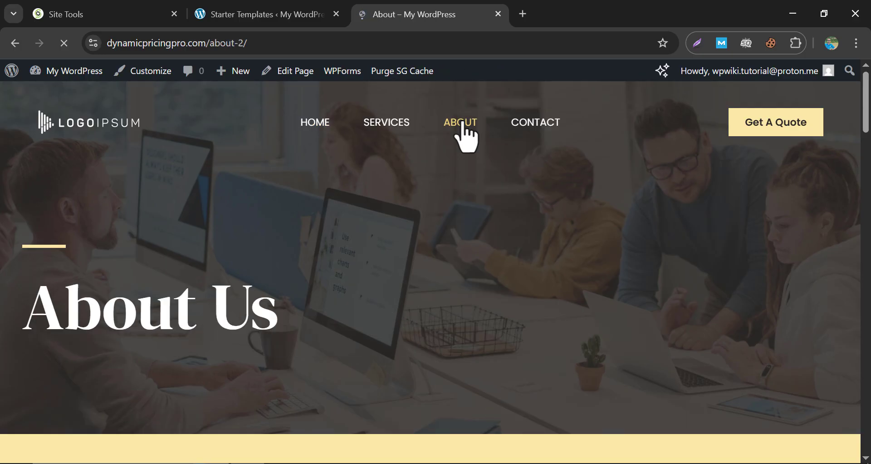
scroll(453, 254, "down", 10)
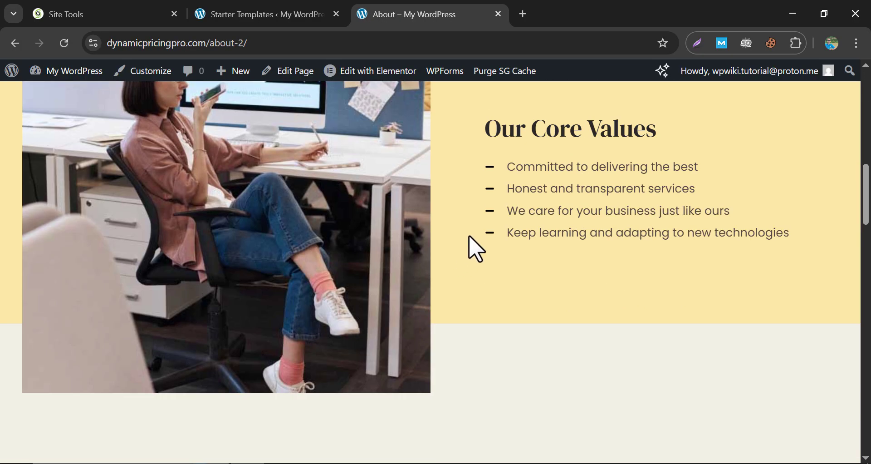
scroll(471, 247, "down", 5)
scroll(472, 249, "up", 15)
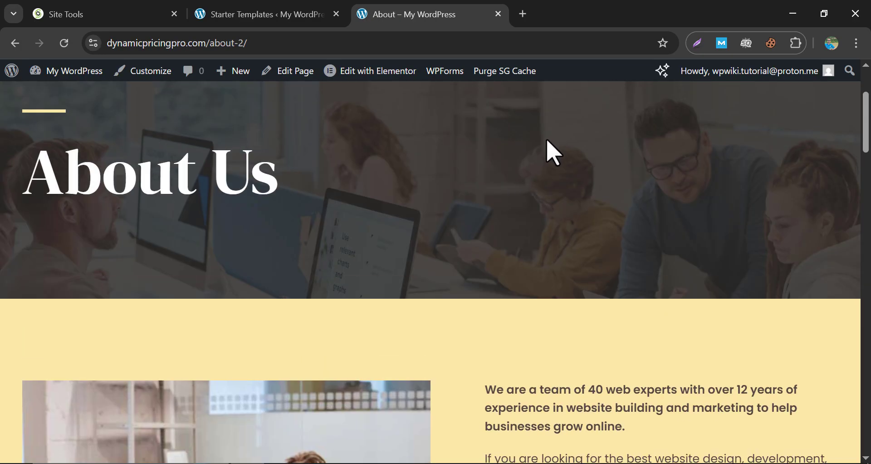
scroll(546, 151, "up", 3)
Open the Contact page and scroll to its empty Send us a message section.
left_click(540, 128)
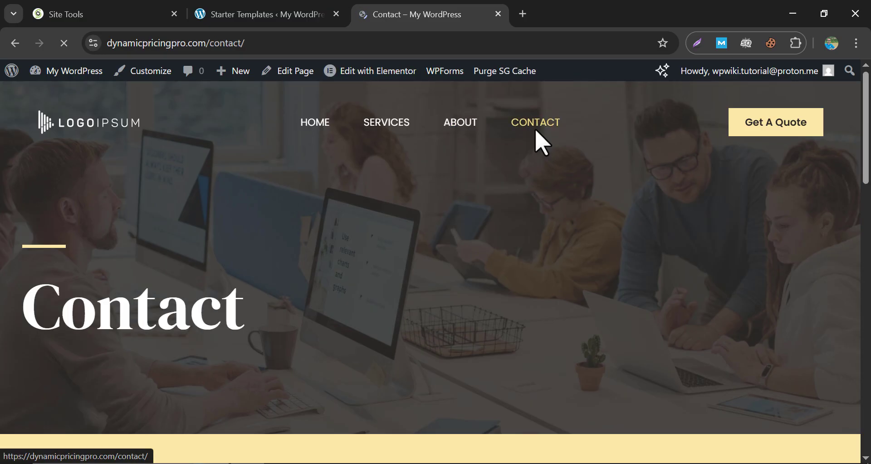
scroll(288, 208, "down", 8)
scroll(415, 213, "down", 8)
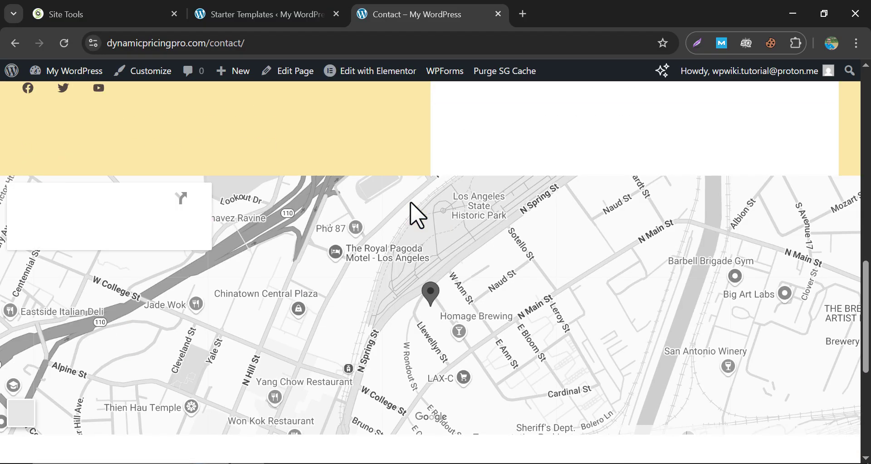
scroll(387, 270, "up", 9)
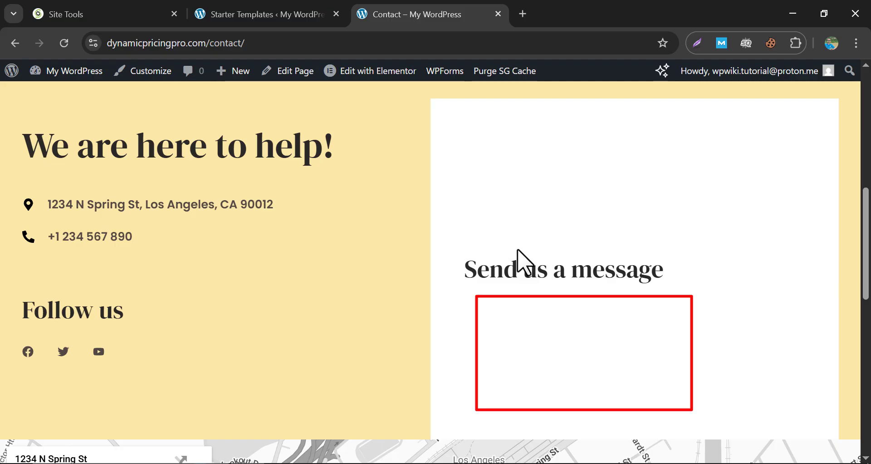
Open the WordPress Plugins page in a new browser tab.
mouse_move(59, 76)
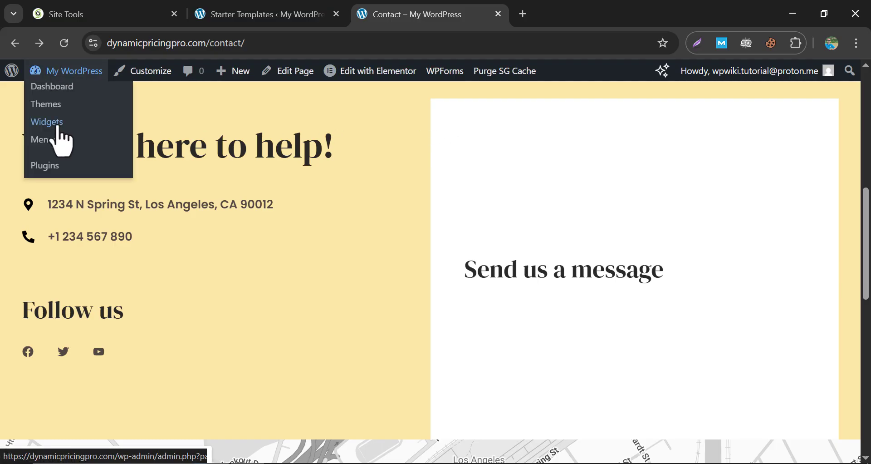
right_click(34, 169)
left_click(83, 186)
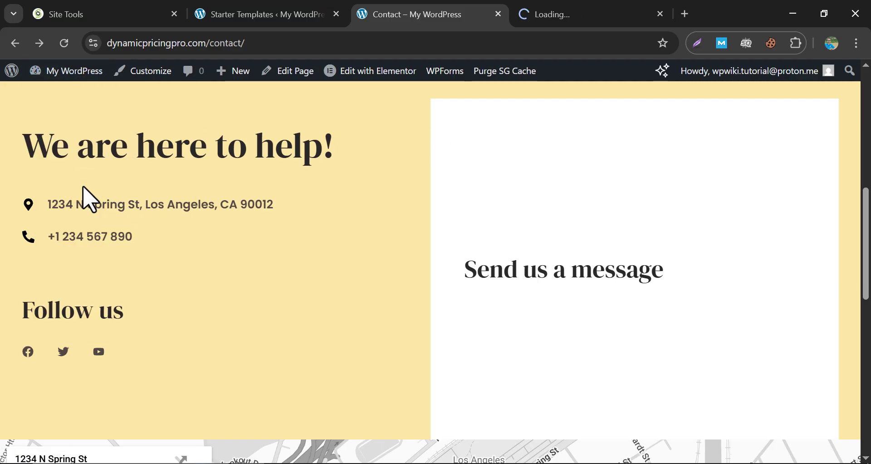
left_click(558, 8)
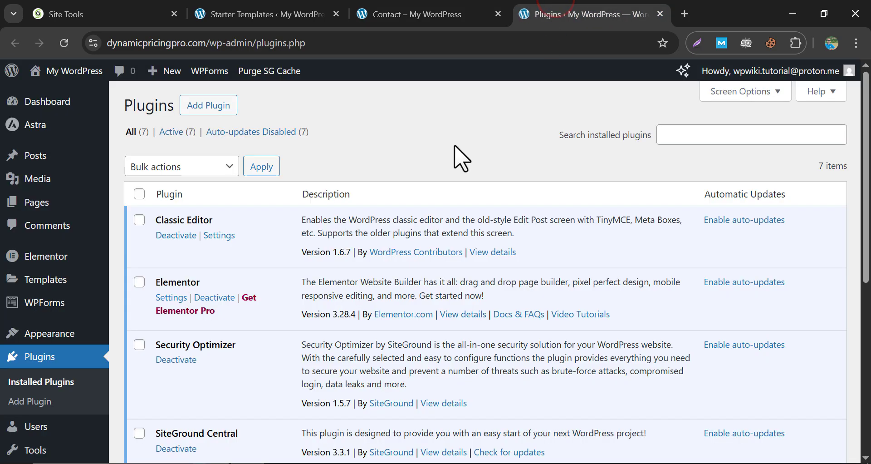
Go to the WPForms settings and list All Forms to edit the Contact Form.
scroll(415, 171, "down", 5)
left_click(252, 363)
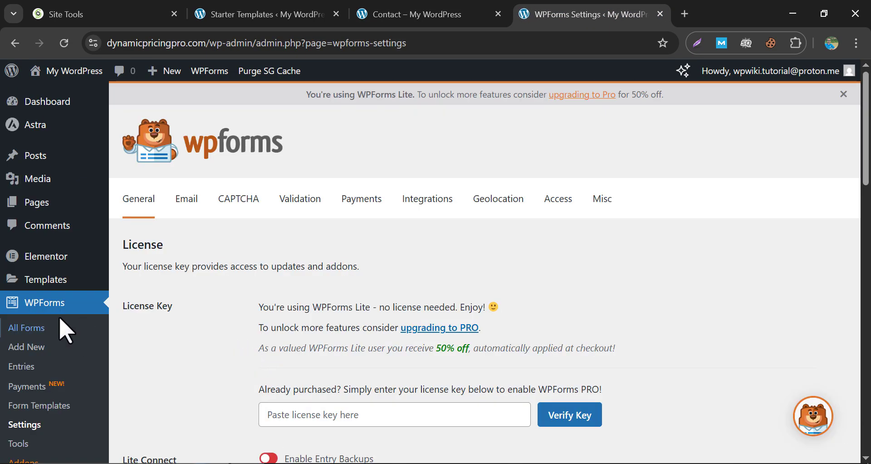
left_click(33, 328)
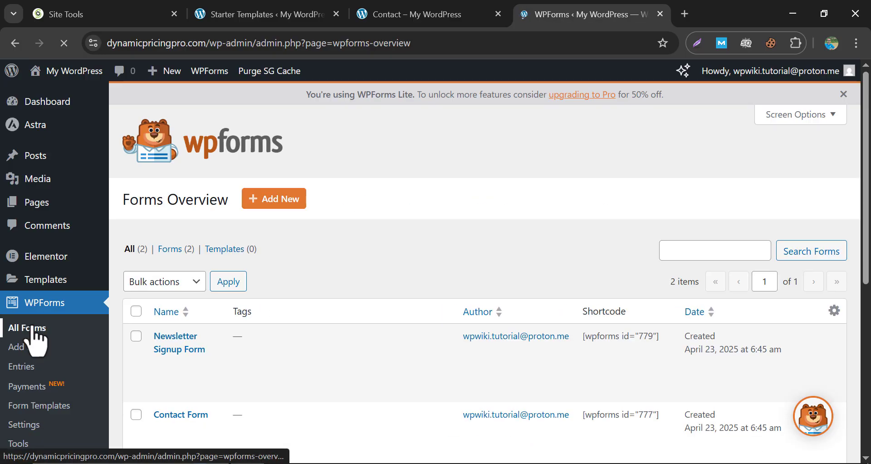
scroll(281, 286, "down", 3)
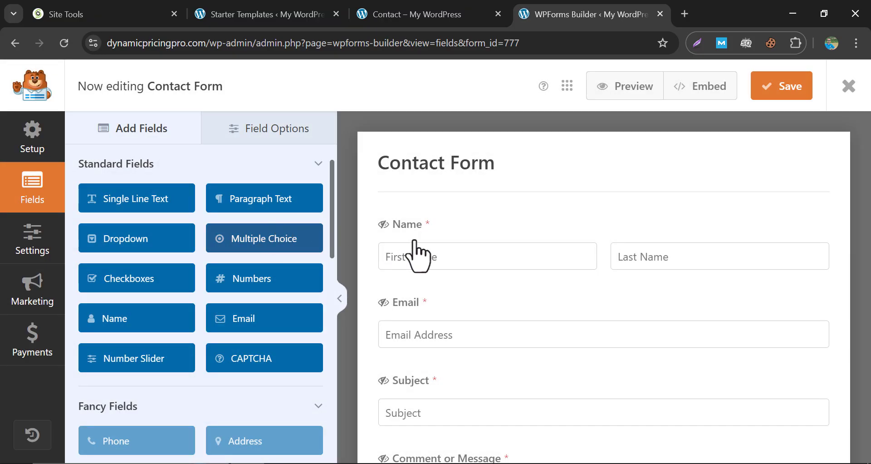
Add a Dropdown field below Email and label it 'Service Needed'.
scroll(428, 250, "down", 5)
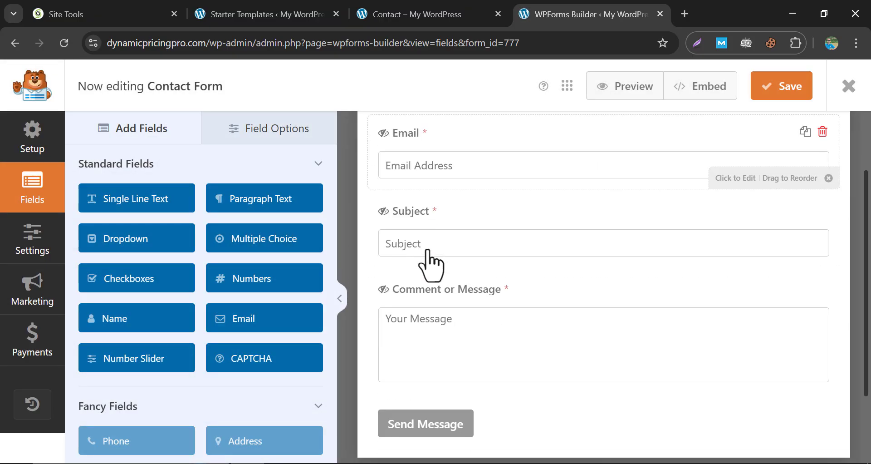
scroll(421, 295, "up", 5)
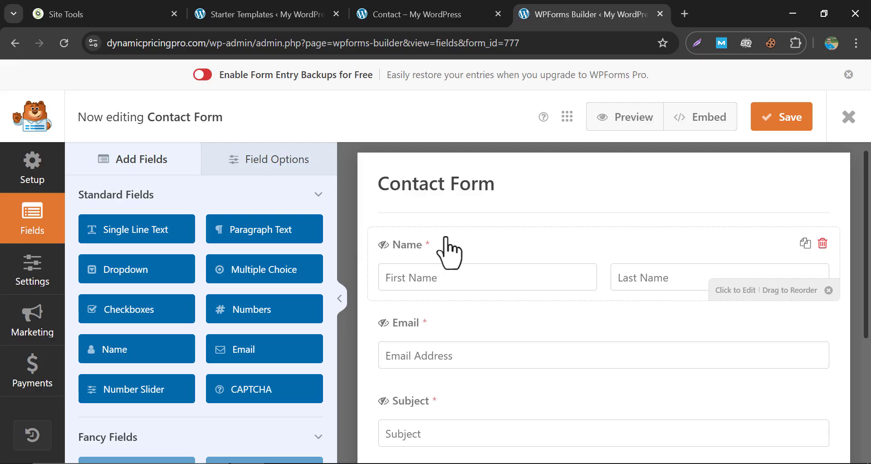
scroll(447, 252, "down", 3)
scroll(459, 300, "up", 3)
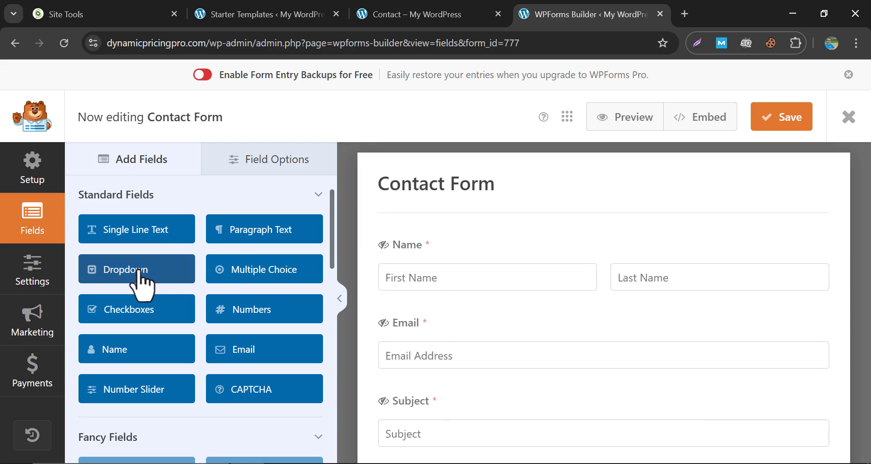
left_click_drag(138, 270, 449, 250)
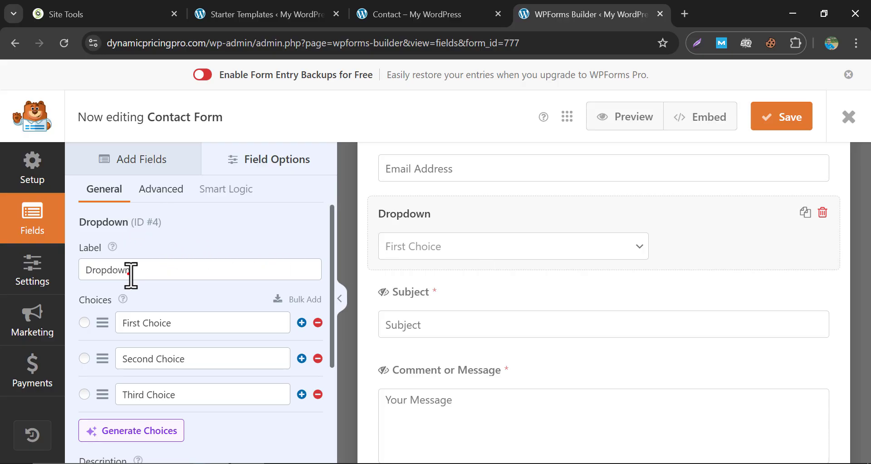
left_click_drag(137, 271, 89, 271)
type("Service ")
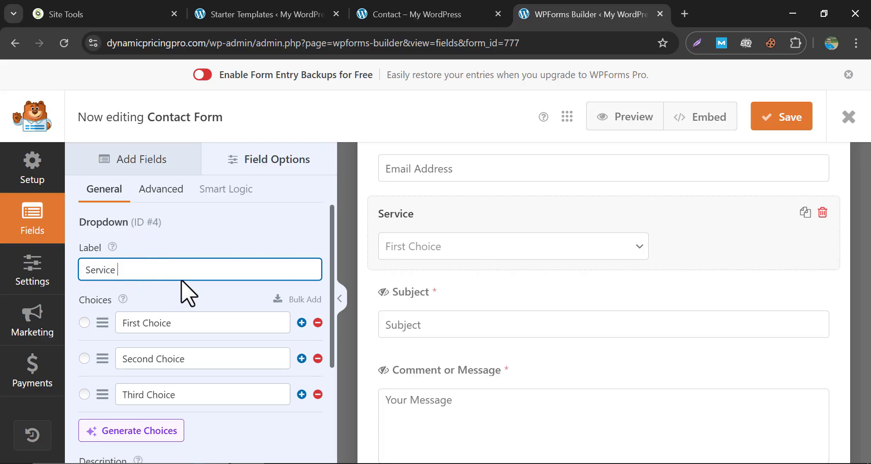
type("Needed")
Rename the first two choices to Plugin Development and Theme Dev., and clear the third.
triple_click(173, 321)
type("Plugin Development")
triple_click(163, 358)
type("Theme Dev")
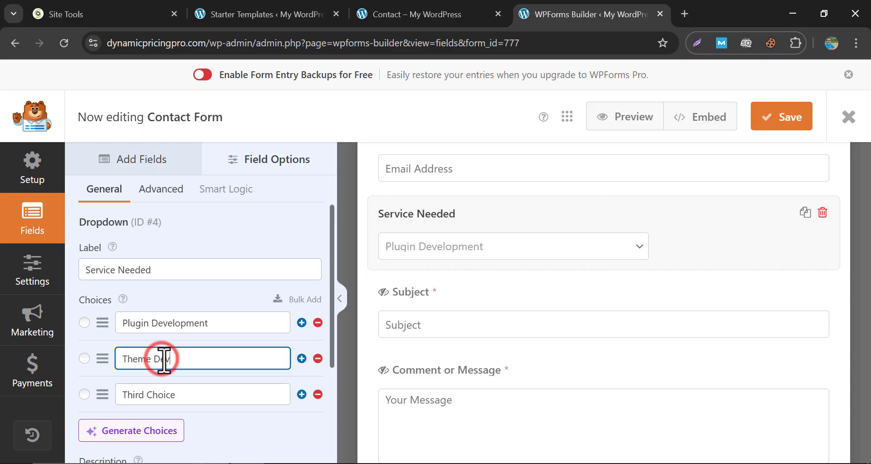
type(".")
triple_click(162, 394)
key("BackSpace")
Make Service Needed required, save the form, and return to the Contact page tab.
scroll(209, 316, "down", 4)
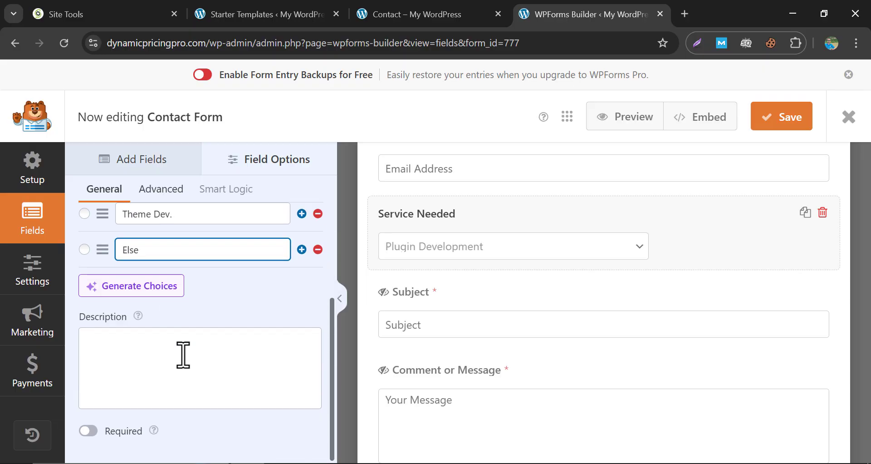
left_click(182, 353)
type("gggg")
key("BackSpace")
key("BackSpace")
key("BackSpace")
key("BackSpace")
left_click(87, 432)
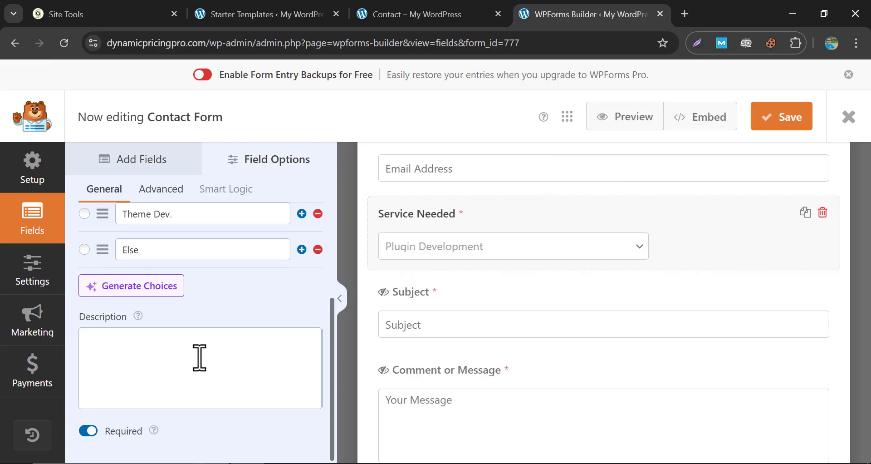
left_click(770, 119)
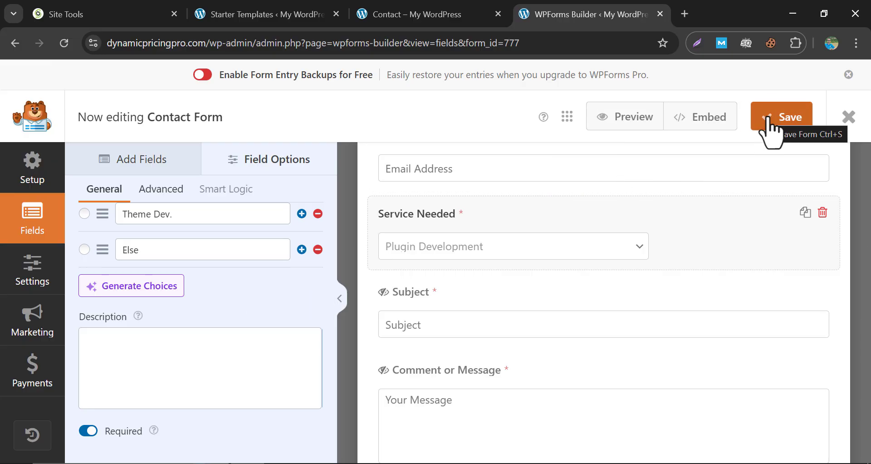
scroll(632, 208, "up", 3)
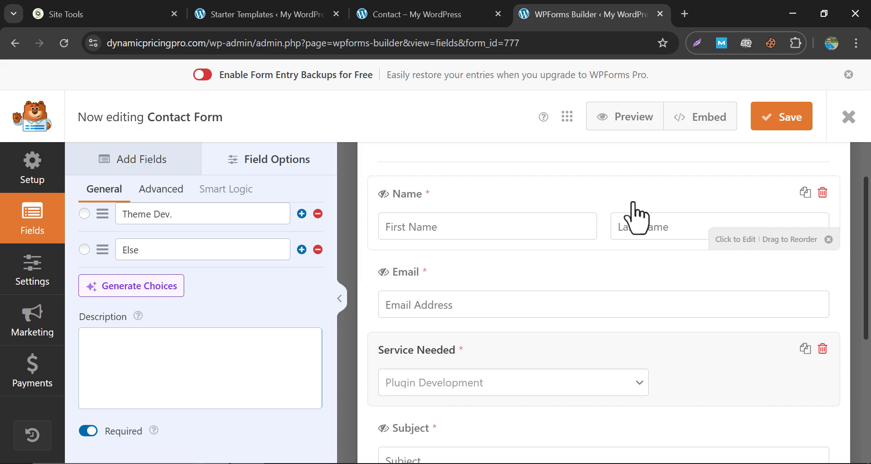
left_click(436, 15)
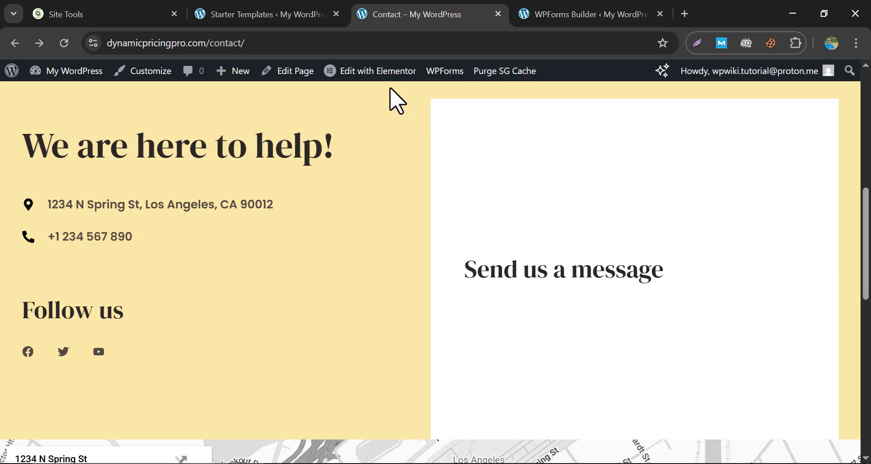
In Elementor, set the WPForms widget under Send us a message to Contact Form and publish.
left_click(363, 73)
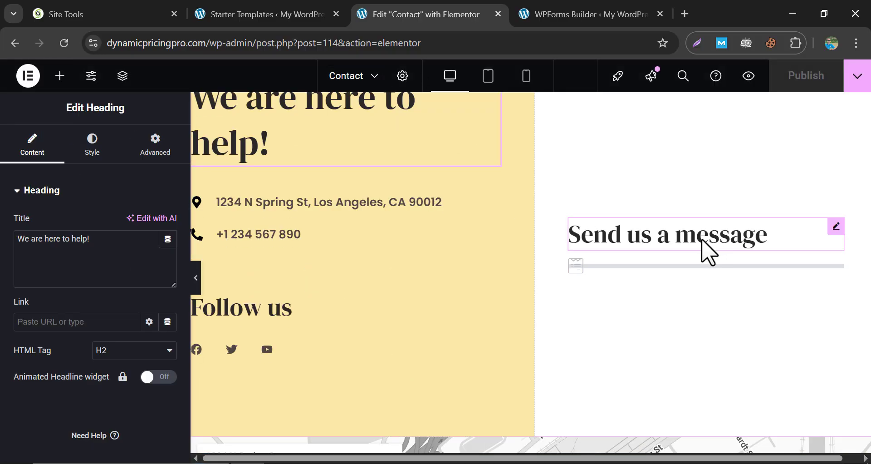
left_click(609, 233)
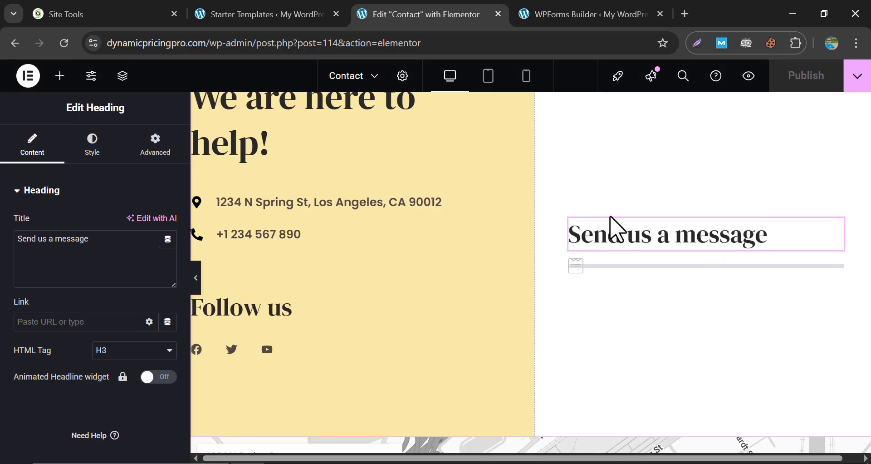
left_click(600, 268)
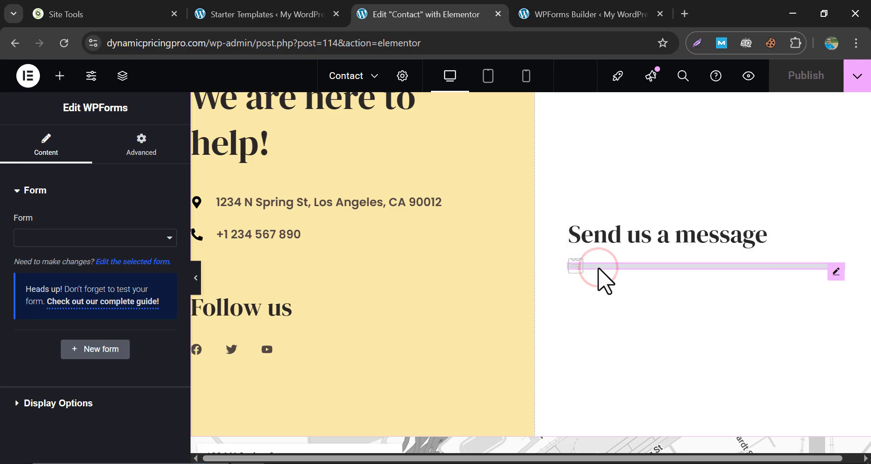
left_click(78, 237)
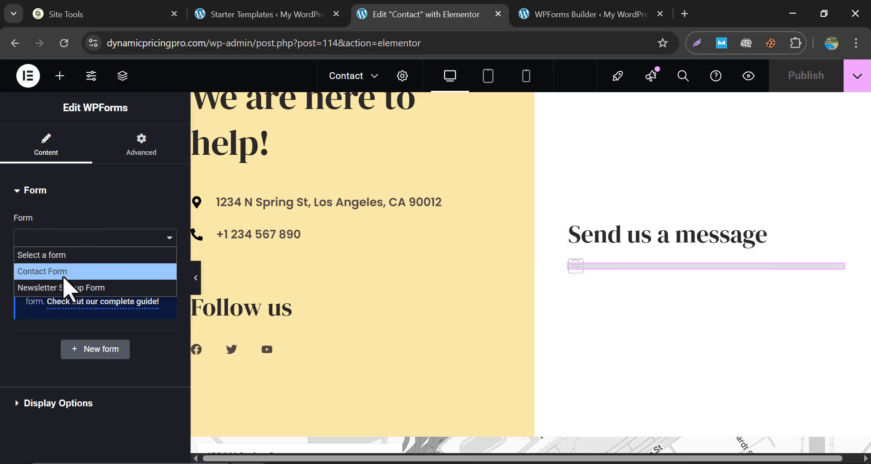
left_click(64, 274)
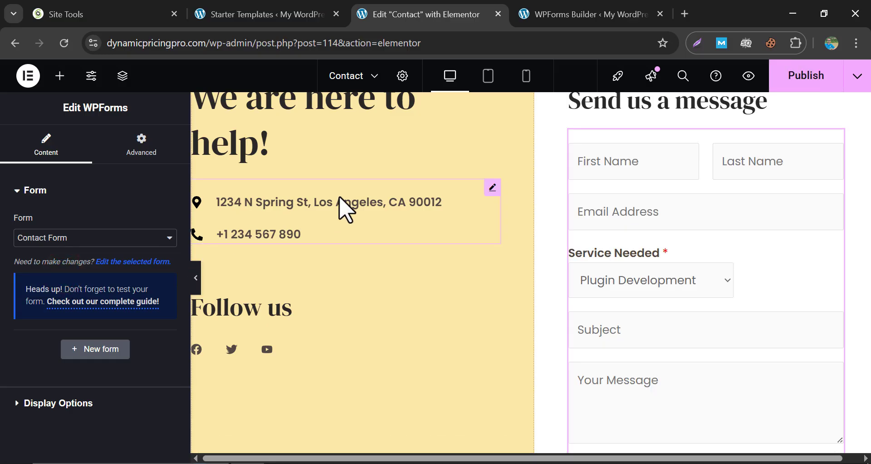
left_click(809, 89)
On the live Contact page, choose Else for Service Needed and send a test message.
key("alt+Left")
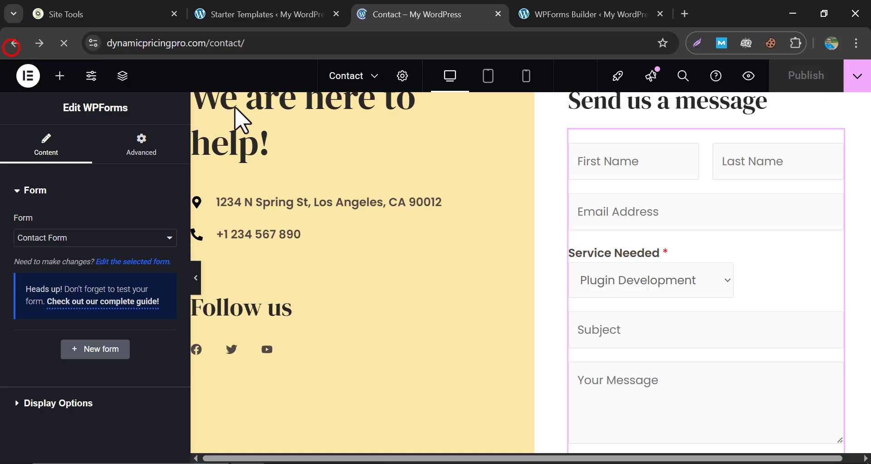
left_click(487, 191)
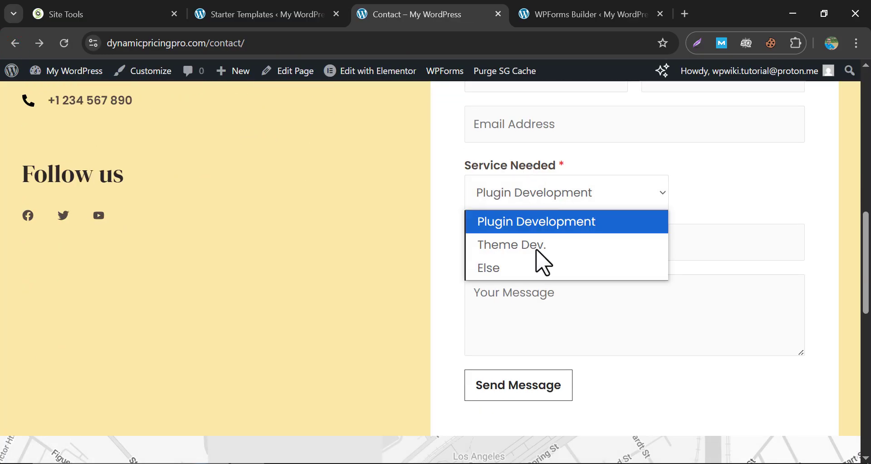
left_click(538, 272)
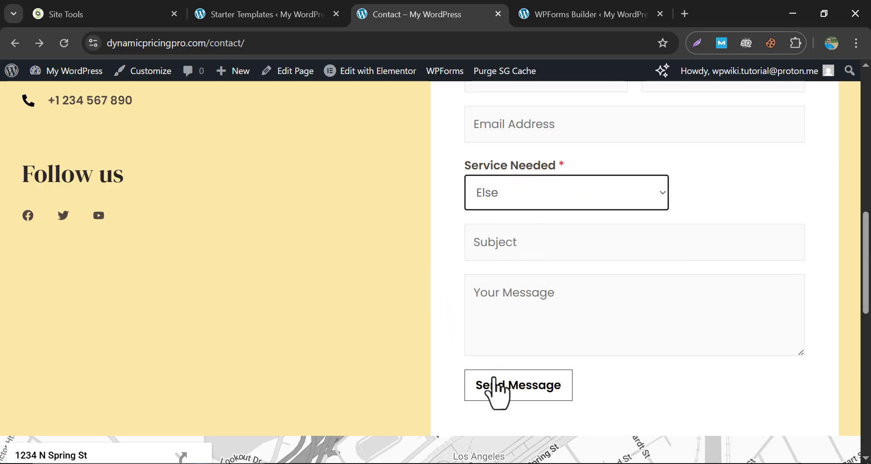
left_click(496, 383)
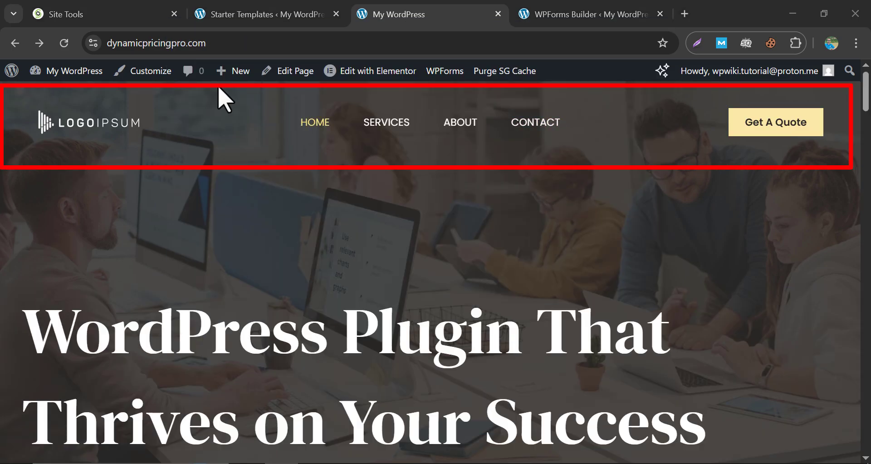
Open the site customizer and look into its Global settings.
right_click(144, 79)
left_click(144, 79)
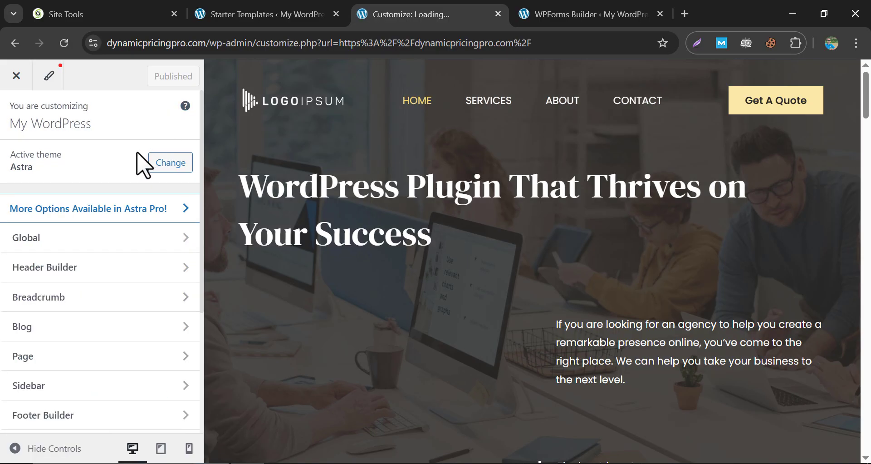
left_click(141, 239)
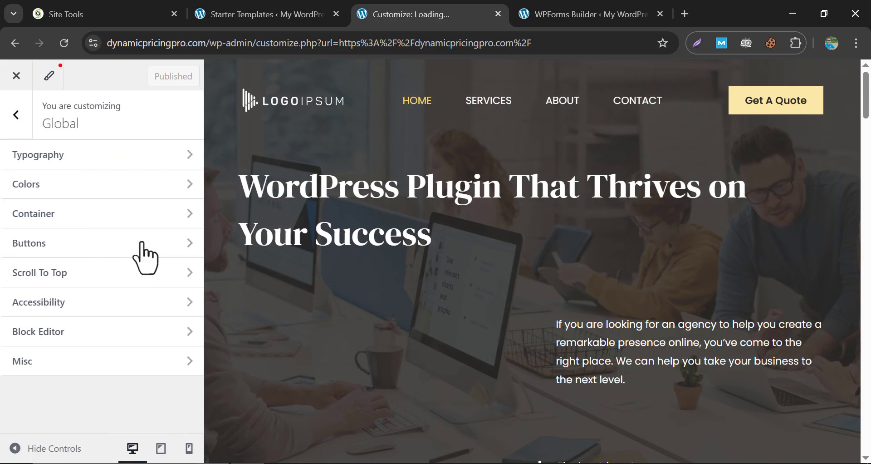
left_click(15, 114)
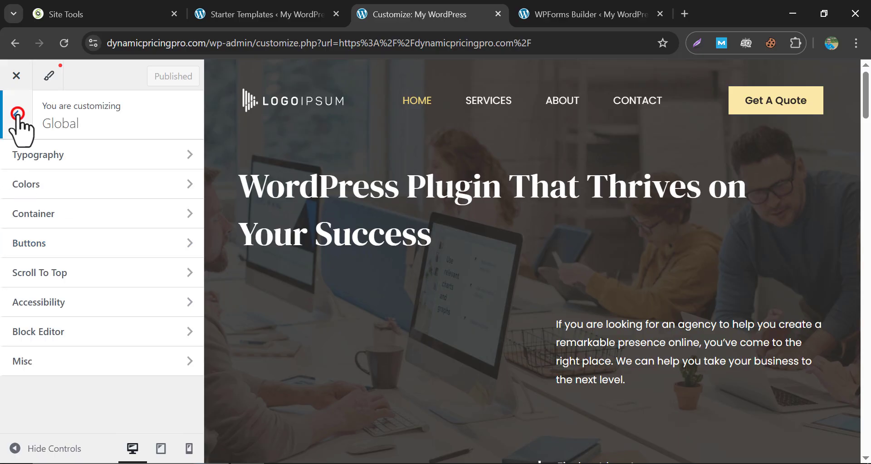
View the Header Builder's Site Title & Logo settings, closing the logo picker without changes.
left_click(143, 286)
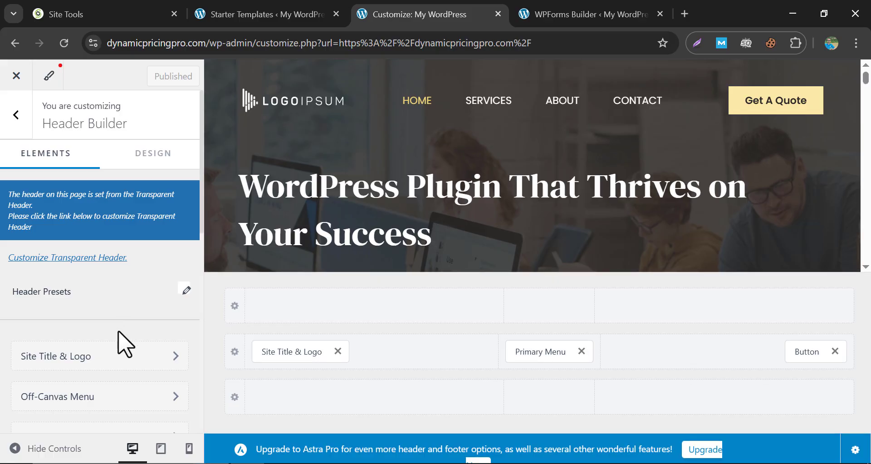
left_click(99, 361)
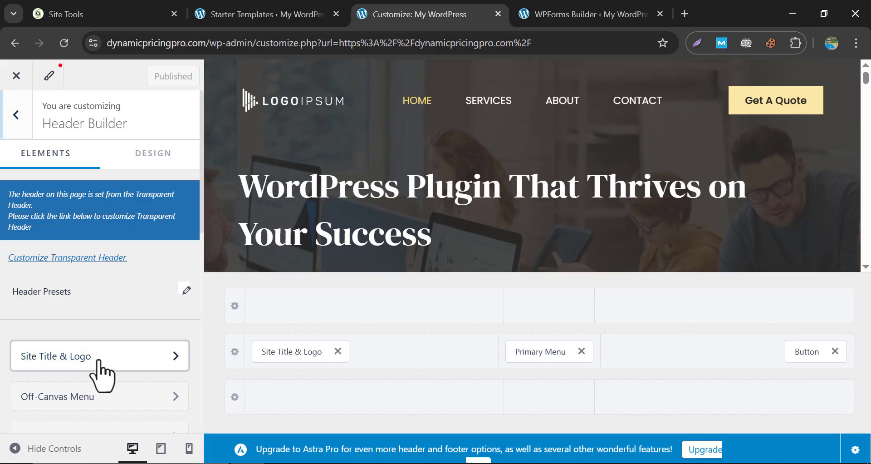
scroll(107, 317, "down", 2)
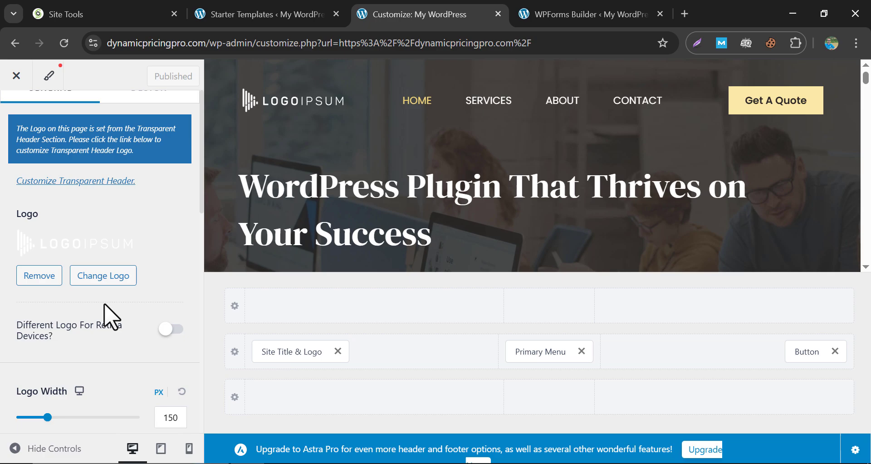
left_click(101, 277)
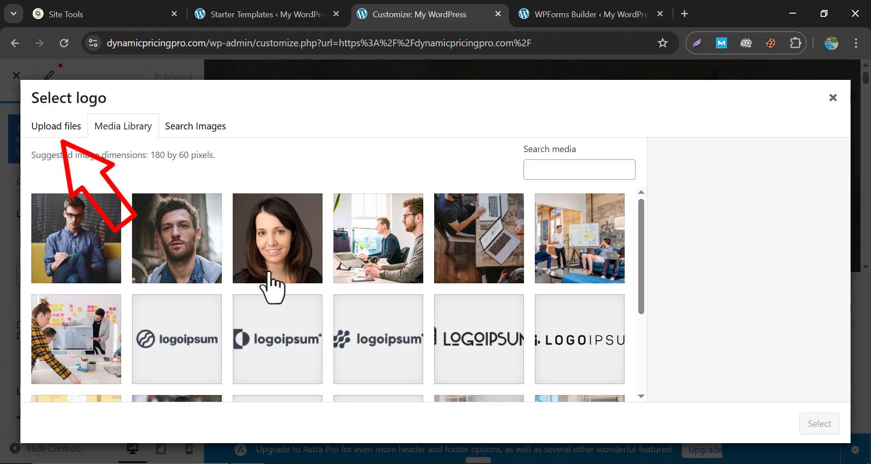
left_click(832, 97)
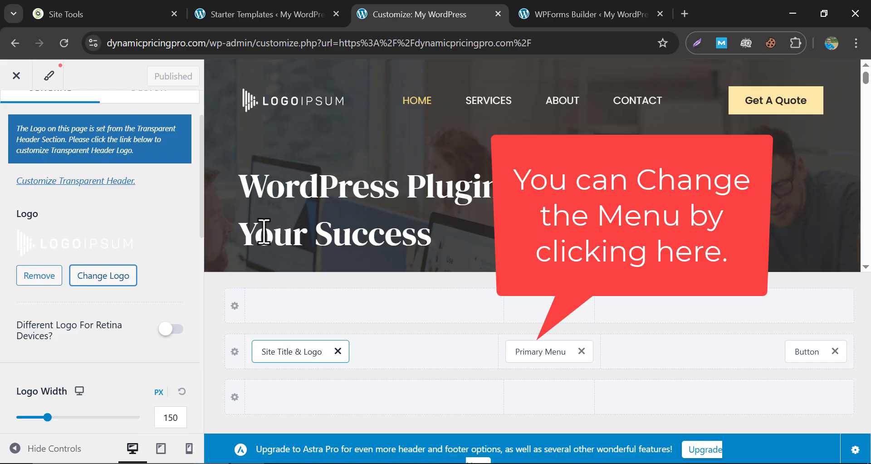
scroll(102, 325, "down", 8)
scroll(102, 324, "down", 5)
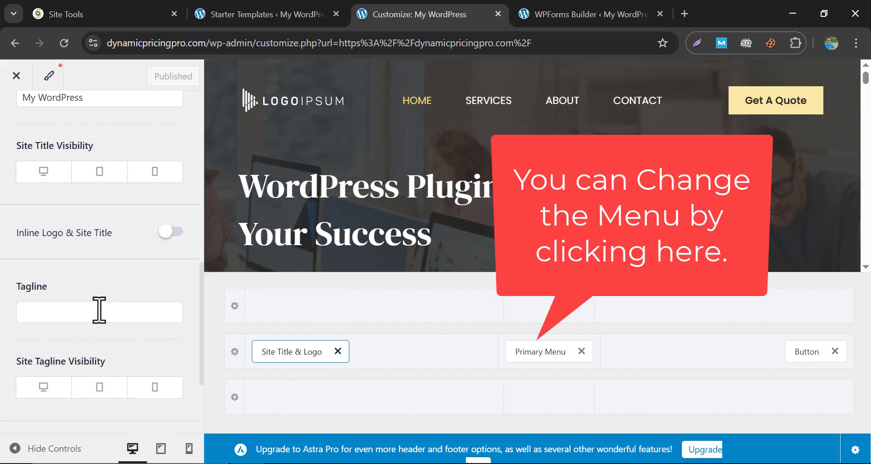
scroll(105, 305, "up", 13)
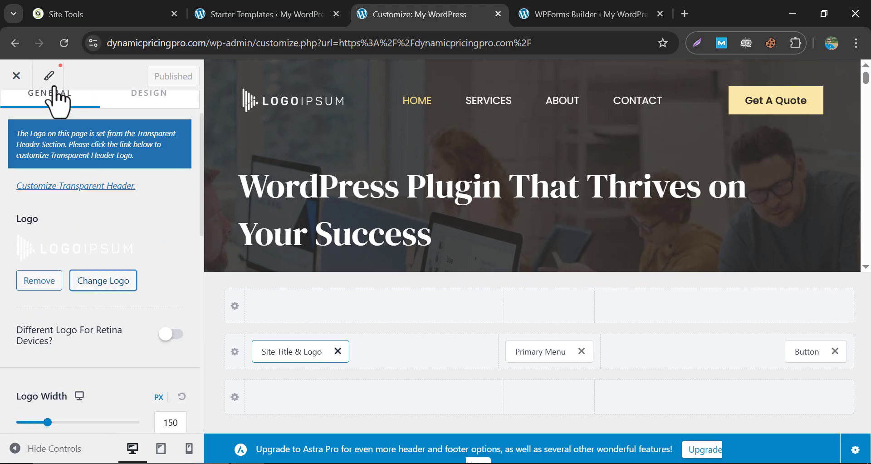
left_click(17, 73)
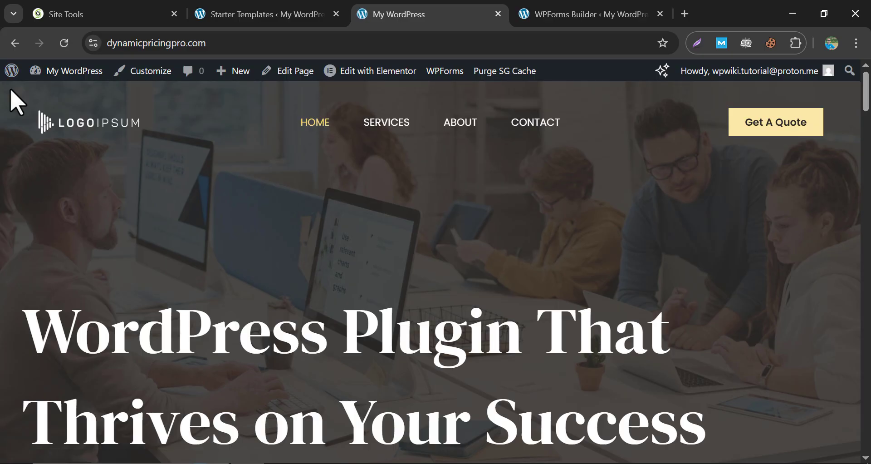
Scroll through the Navigation menu's Home, Services, About and Contact items and Menu Settings.
mouse_move(59, 74)
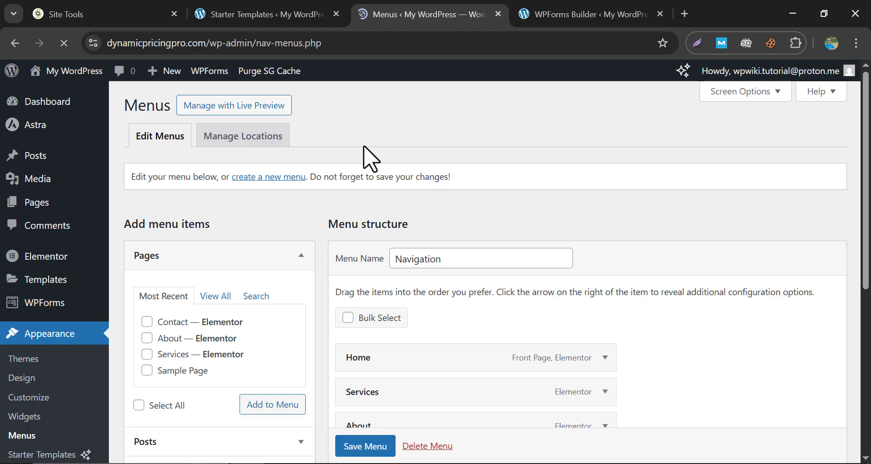
scroll(363, 164, "down", 3)
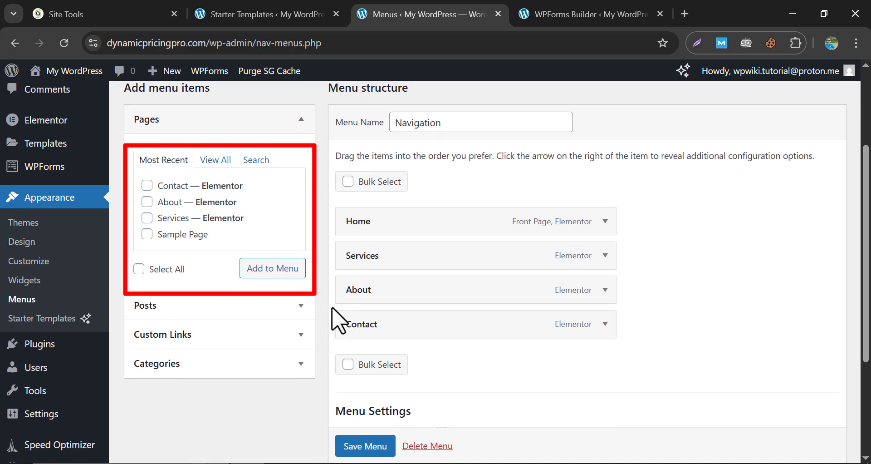
scroll(331, 313, "up", 1)
scroll(340, 231, "up", 2)
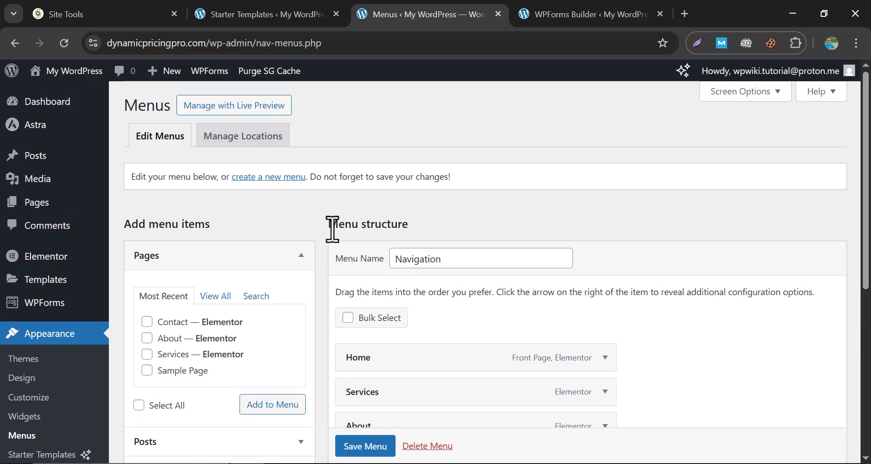
scroll(333, 226, "down", 3)
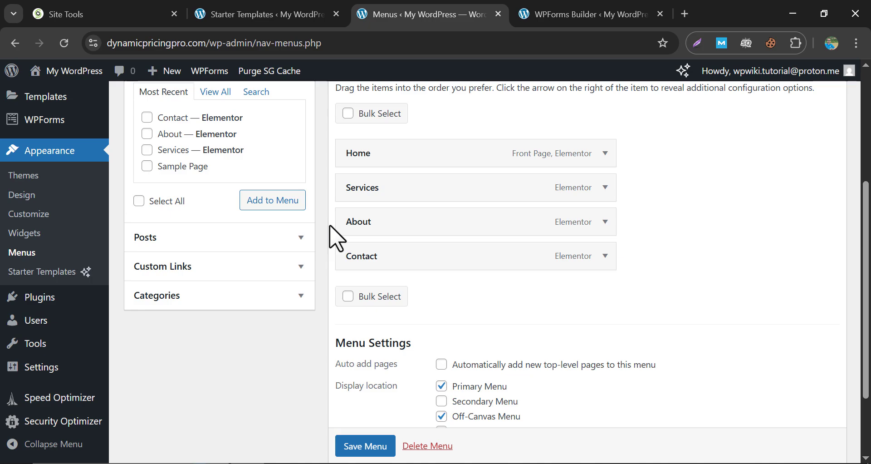
scroll(336, 237, "up", 1)
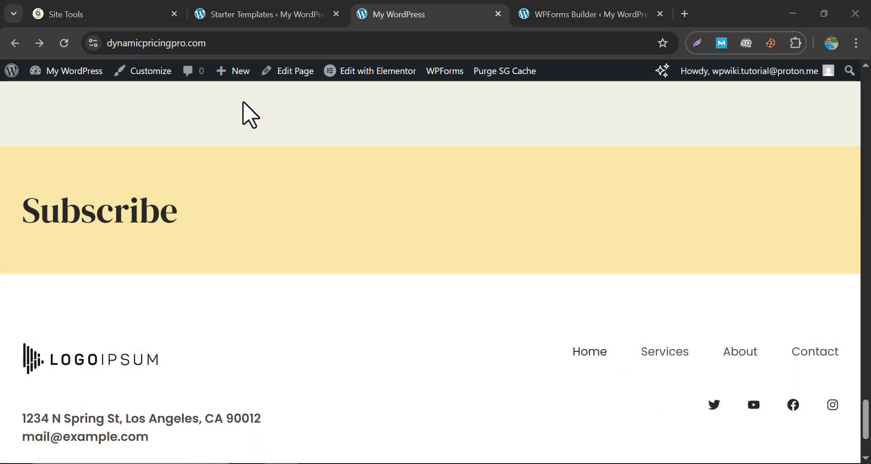
Reopen the Astra theme customizer from the admin bar.
left_click(146, 71)
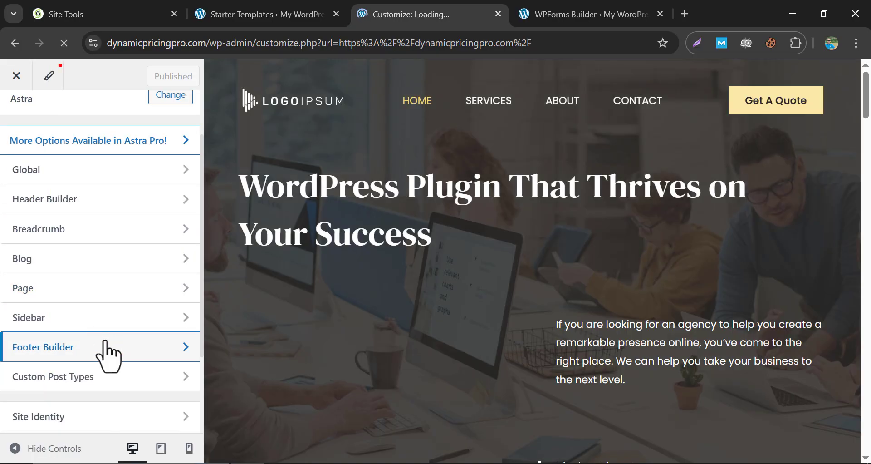
left_click(108, 348)
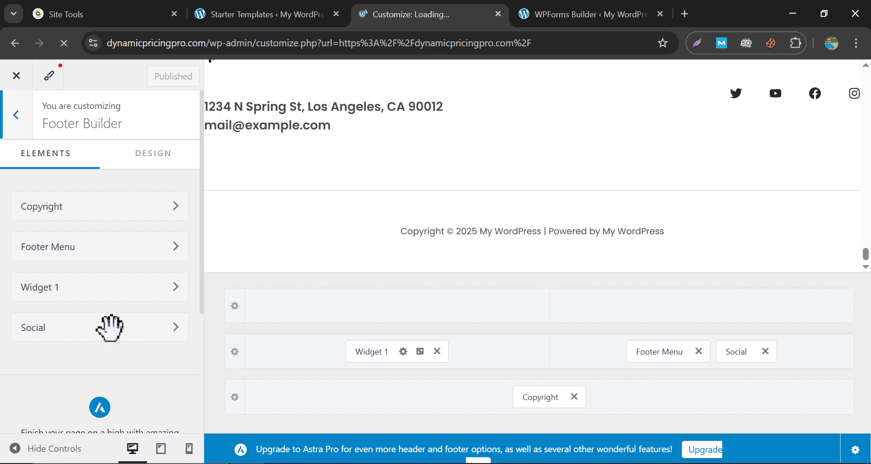
left_click(103, 328)
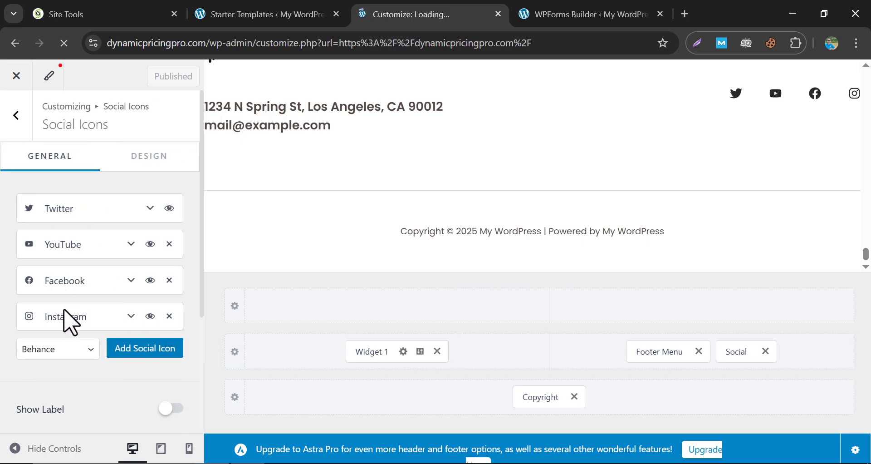
left_click(72, 243)
left_click(56, 338)
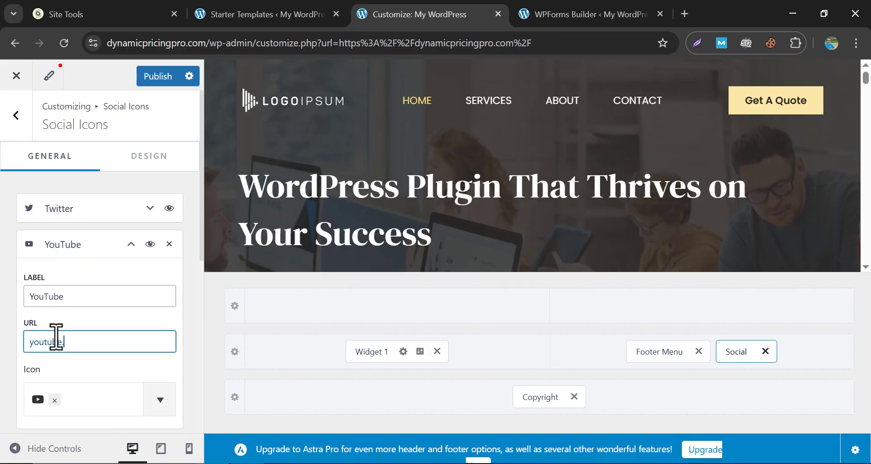
scroll(6, 313, "down", 2)
left_click(27, 274)
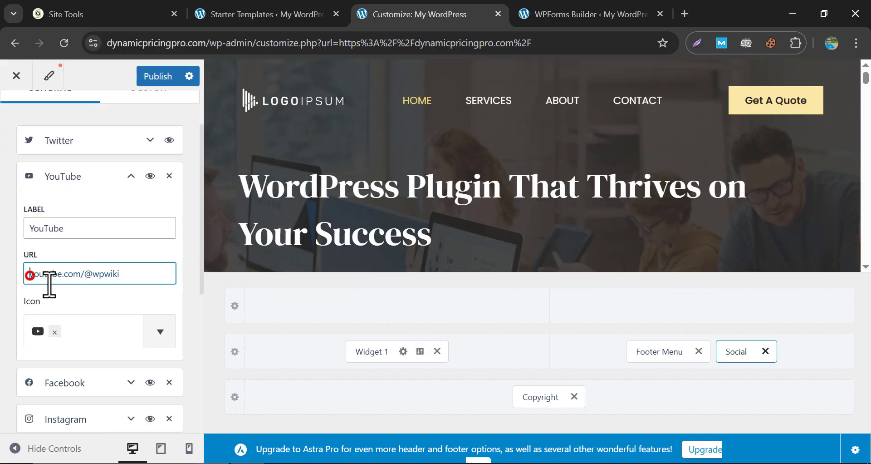
type("https://")
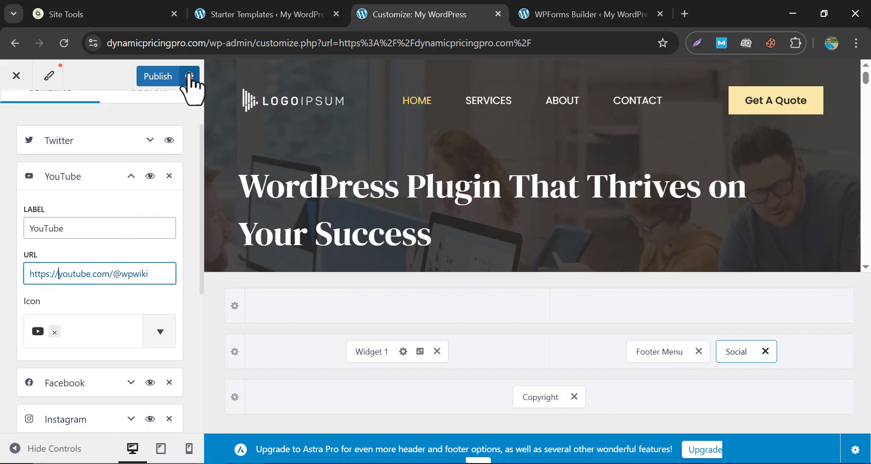
left_click(158, 75)
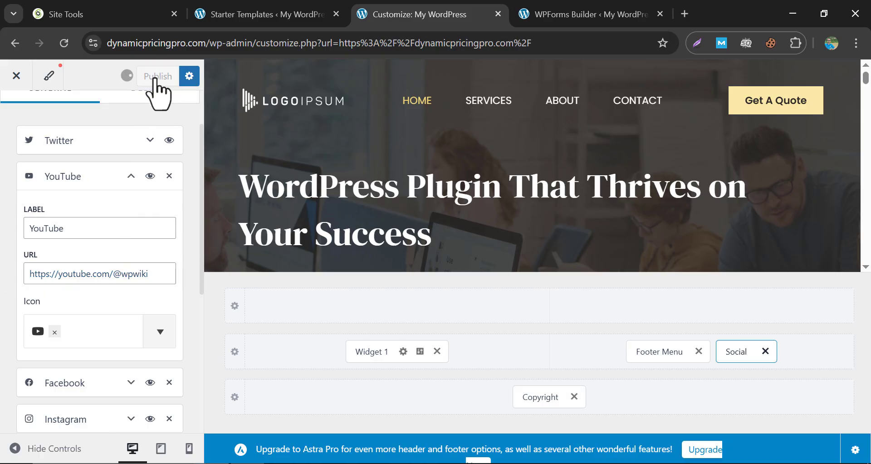
left_click(15, 76)
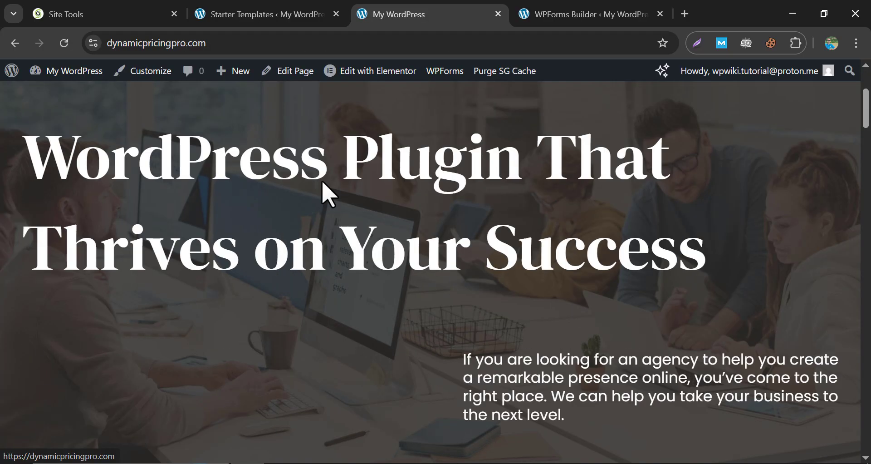
scroll(322, 181, "down", 5)
left_click_drag(866, 147, 867, 435)
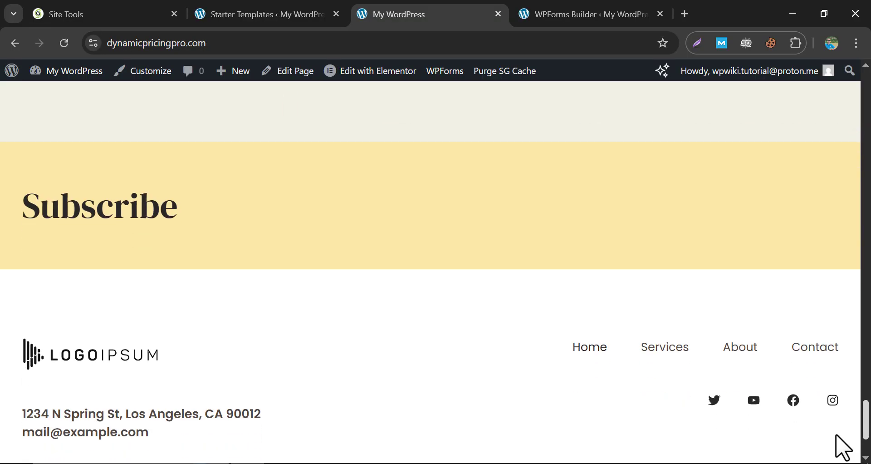
left_click(755, 405)
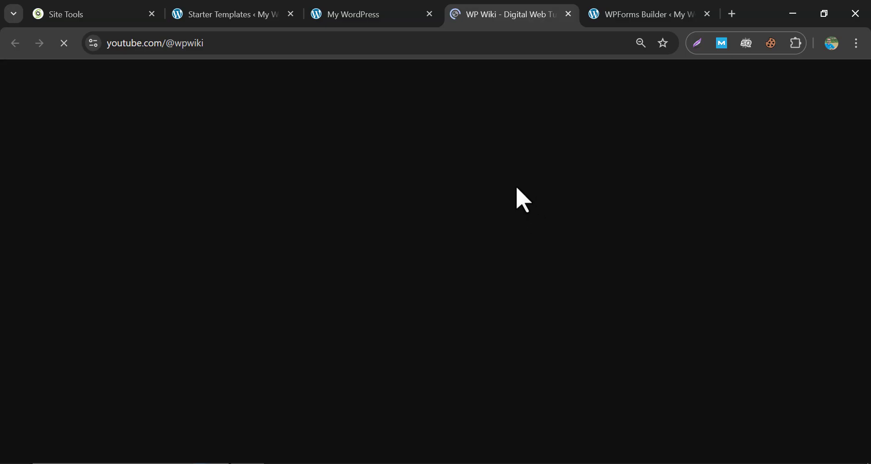
left_click(568, 14)
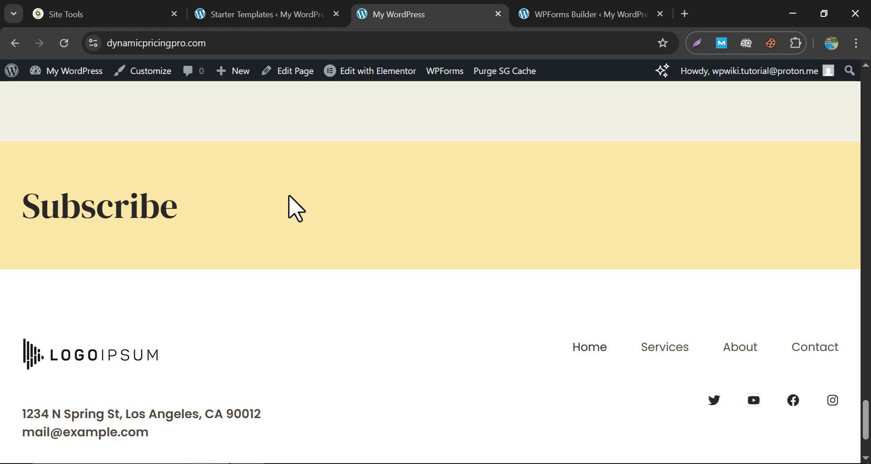
key("ctrl+1")
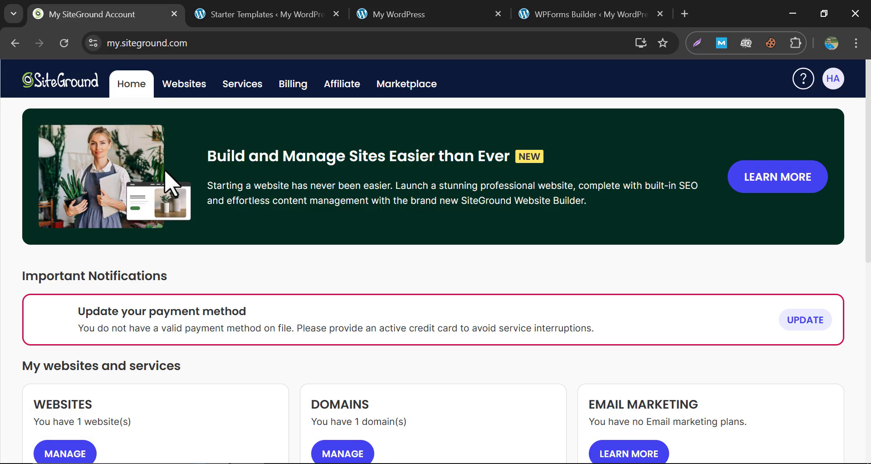
Add the CDN extra to dynamicpricingpro.com from the Websites list.
left_click(185, 95)
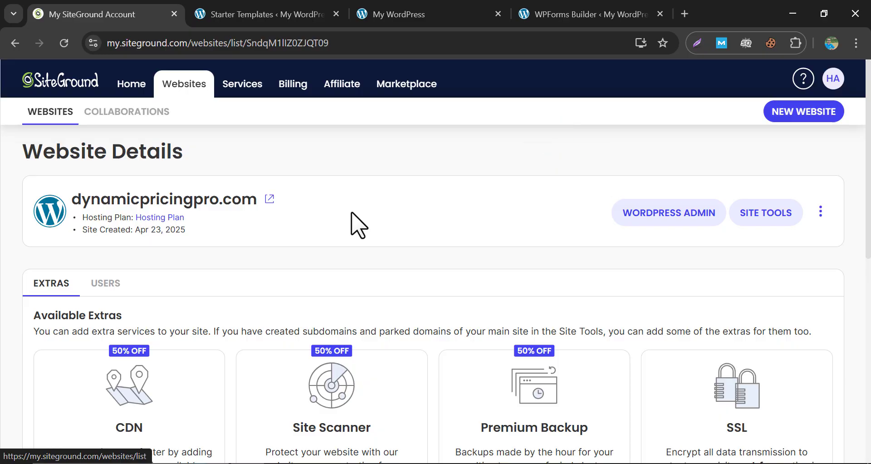
scroll(327, 137, "down", 2)
scroll(323, 147, "up", 1)
scroll(291, 182, "down", 1)
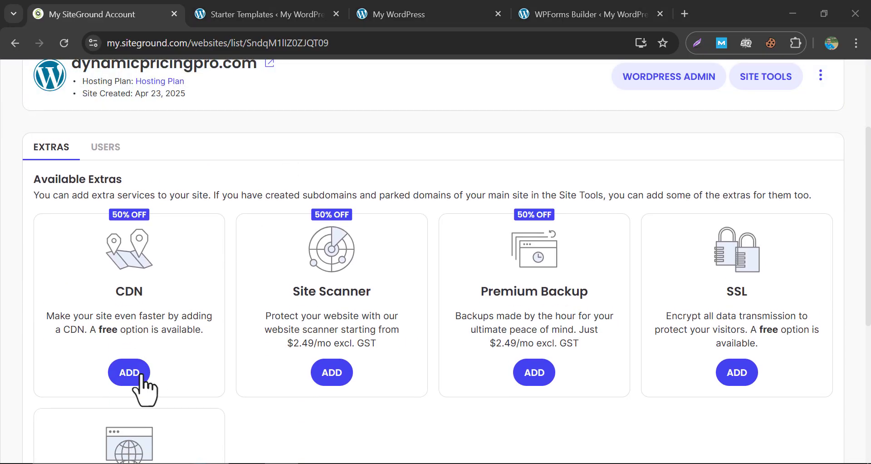
left_click(129, 373)
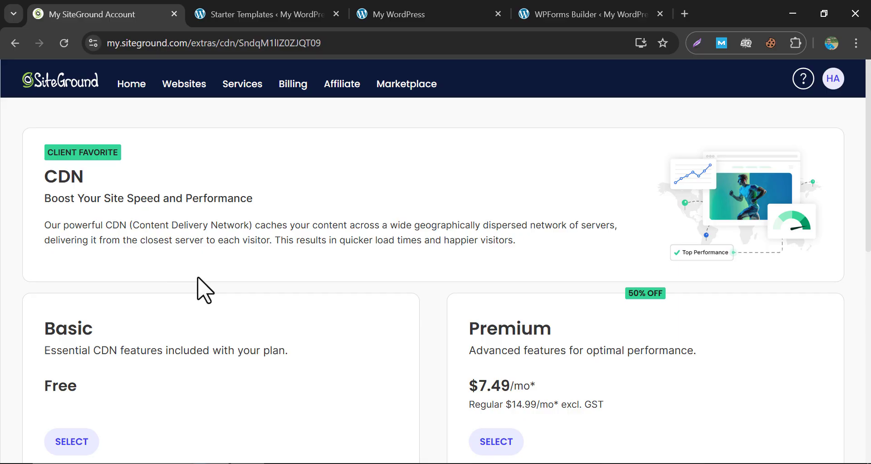
Select the Basic (Free) CDN plan and activate it.
scroll(206, 289, "down", 3)
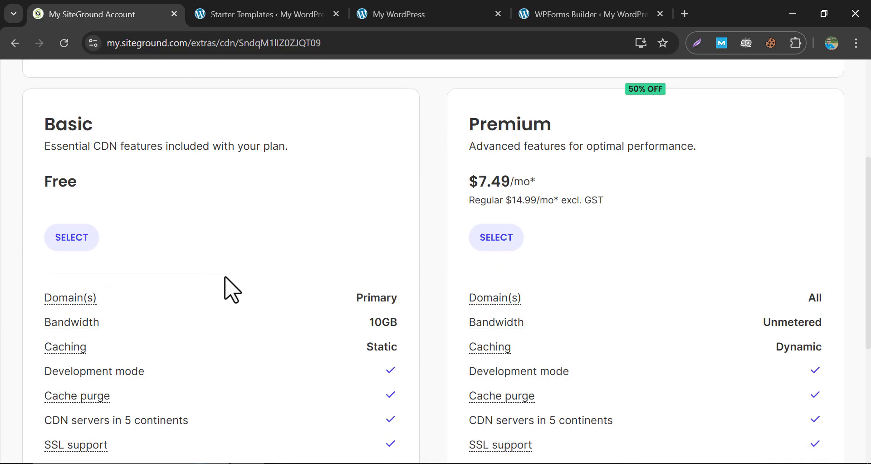
scroll(230, 294, "down", 5)
scroll(183, 354, "up", 7)
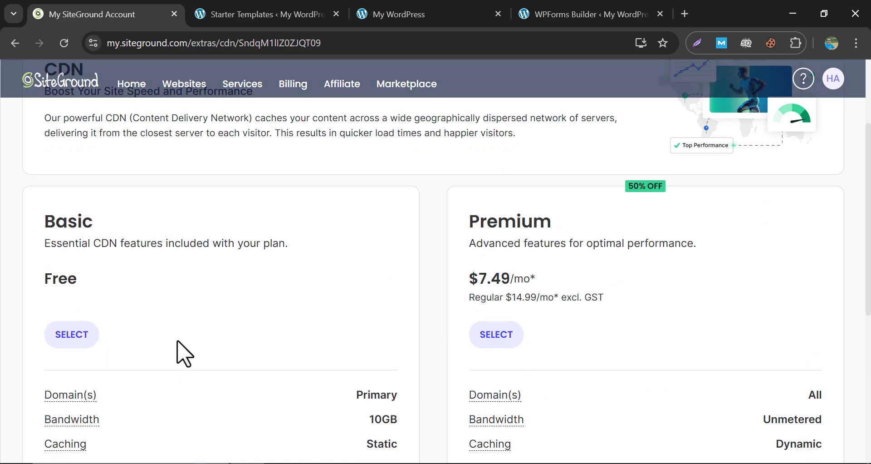
left_click(80, 340)
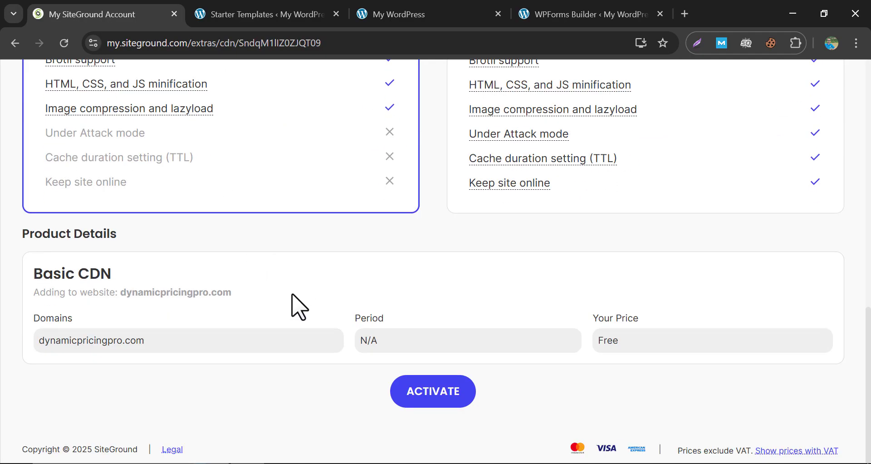
left_click(405, 343)
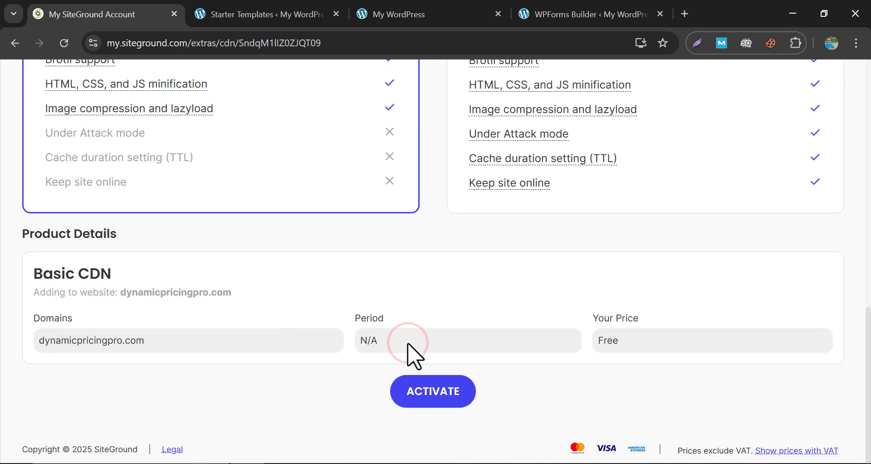
left_click(657, 339)
left_click(425, 393)
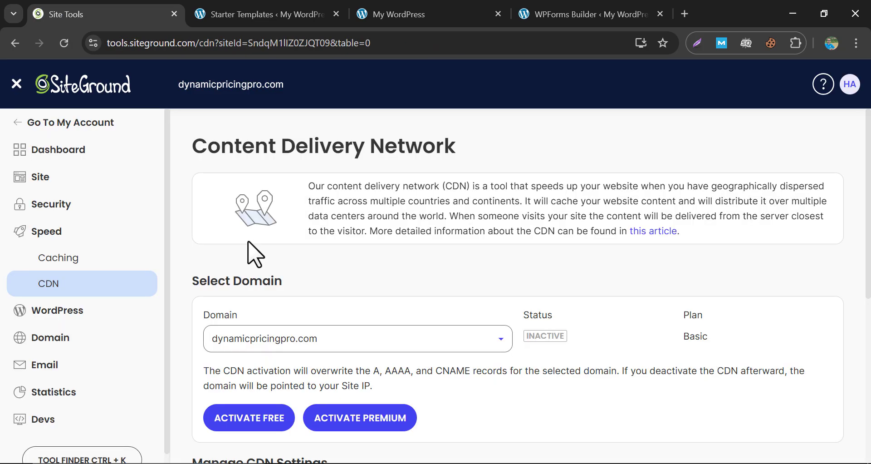
Activate the free CDN tier for dynamicpricingpro.com and confirm its status reads Active.
scroll(248, 242, "down", 3)
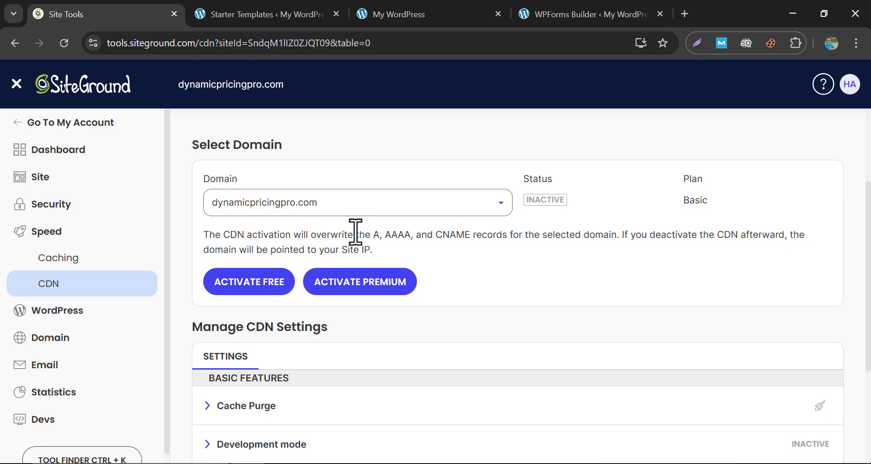
left_click(243, 282)
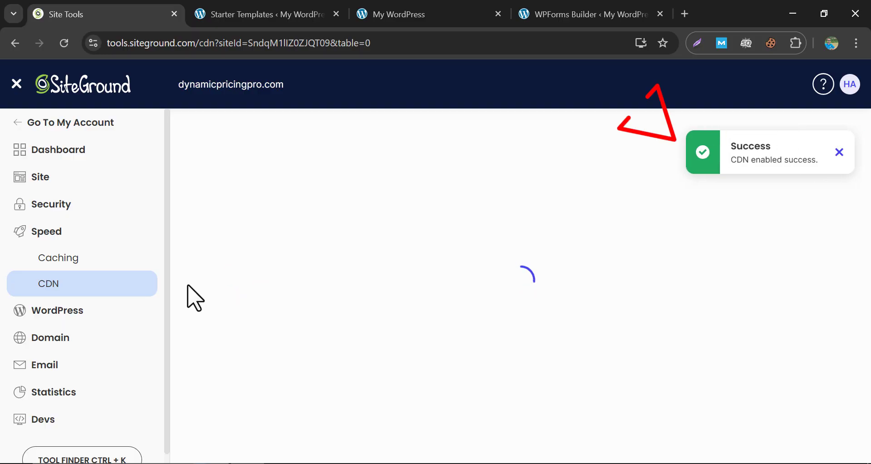
scroll(189, 287, "down", 5)
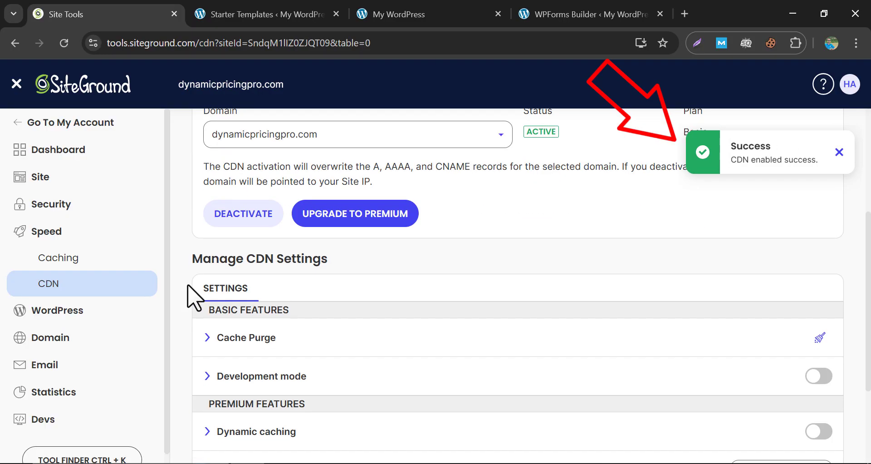
scroll(187, 286, "down", 2)
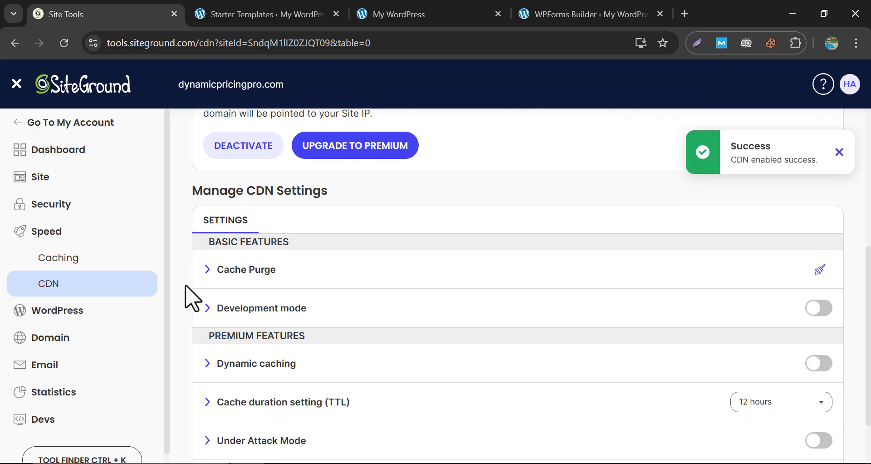
scroll(191, 299, "down", 2)
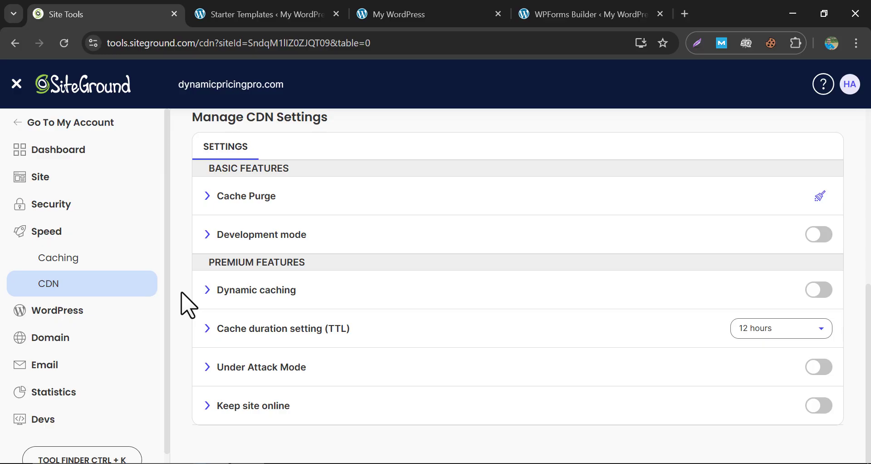
scroll(203, 309, "up", 8)
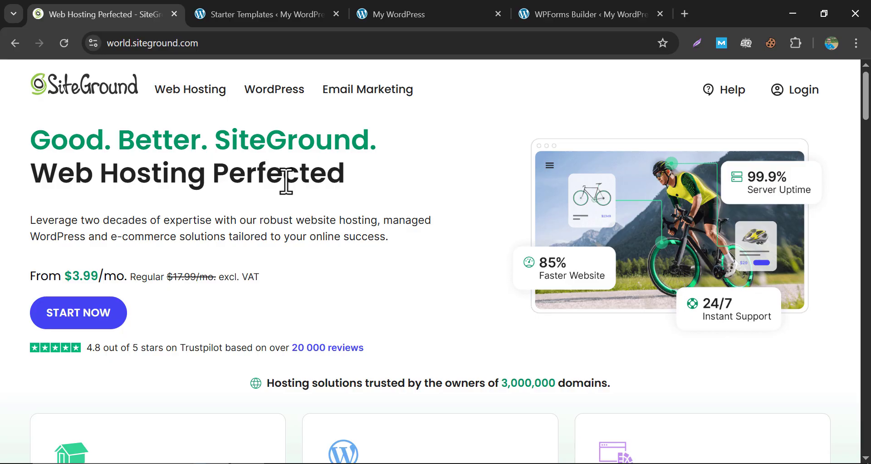
Scroll through the hosting plans on the SiteGround homepage and return to the top.
scroll(453, 194, "down", 5)
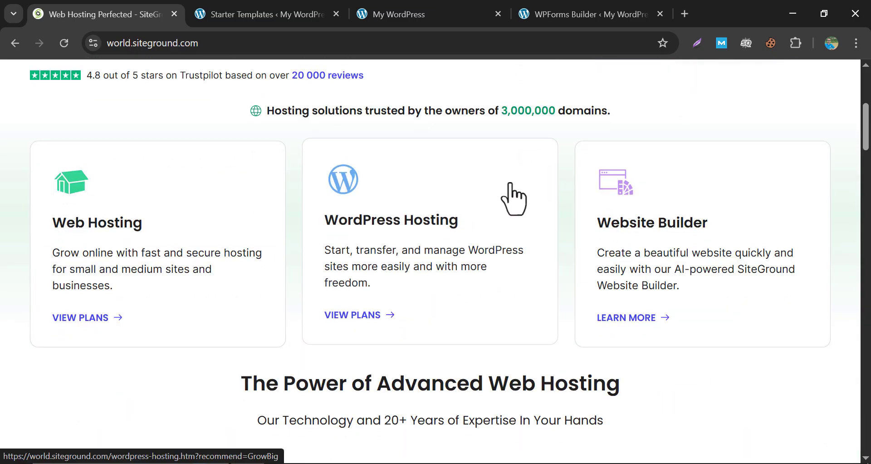
scroll(512, 201, "up", 4)
scroll(504, 200, "up", 2)
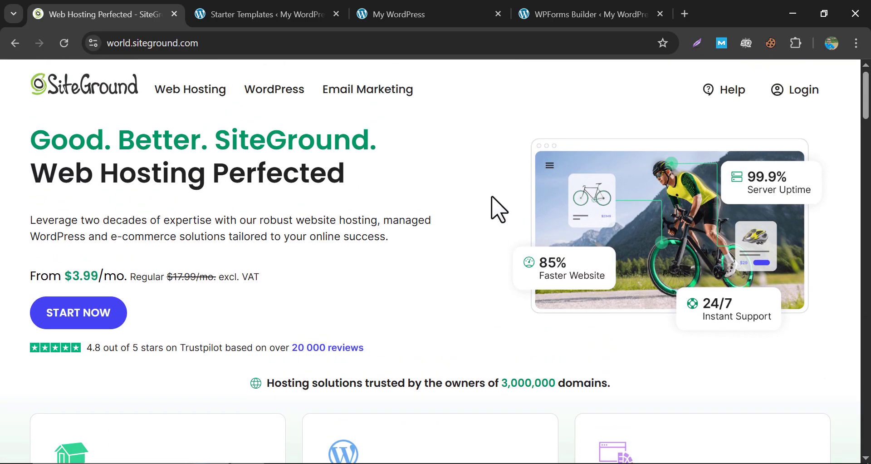